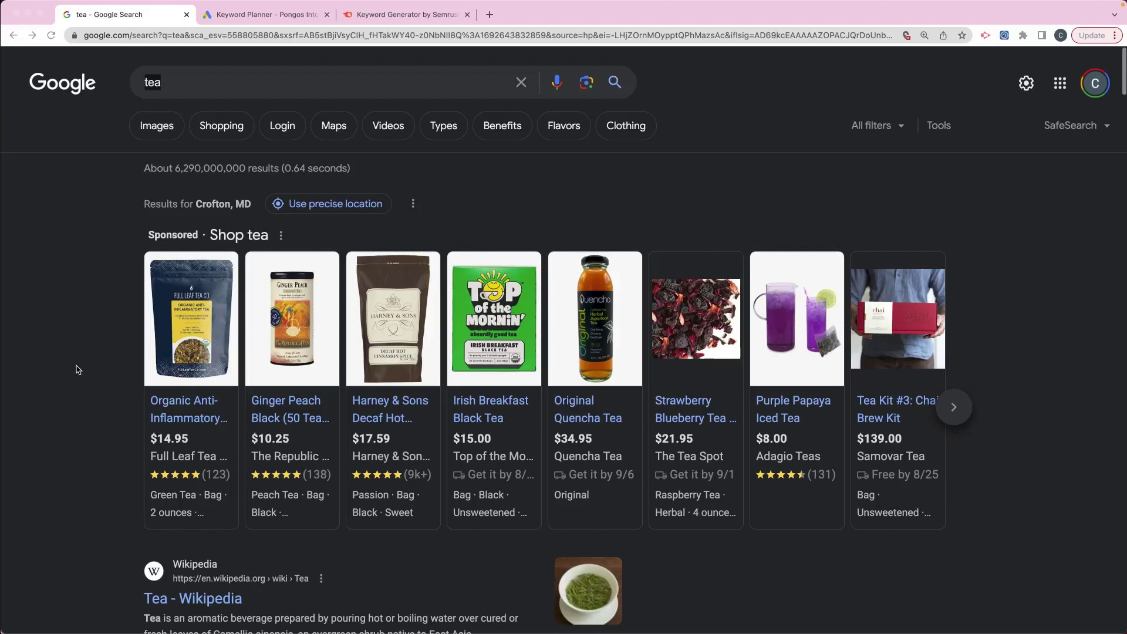
# Step: Examine the autocomplete suggestions offered for the search query "tea"
pyautogui.click(175, 101)
pyautogui.click(184, 83)
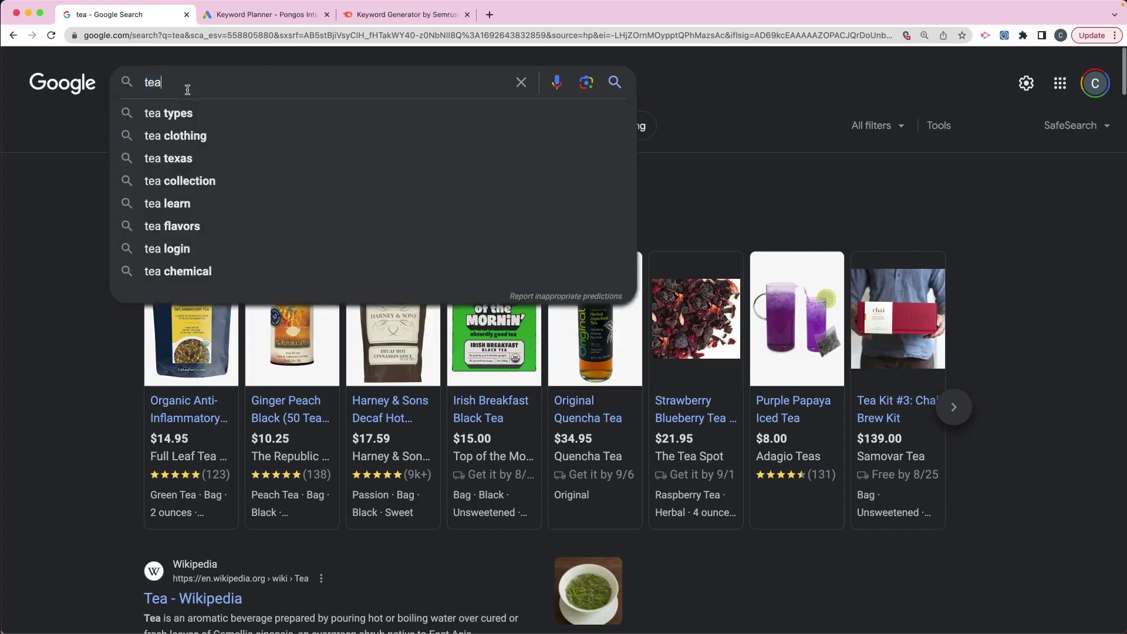
pyautogui.moveTo(182, 83); pyautogui.dragTo(135, 88)
pyautogui.click(77, 212)
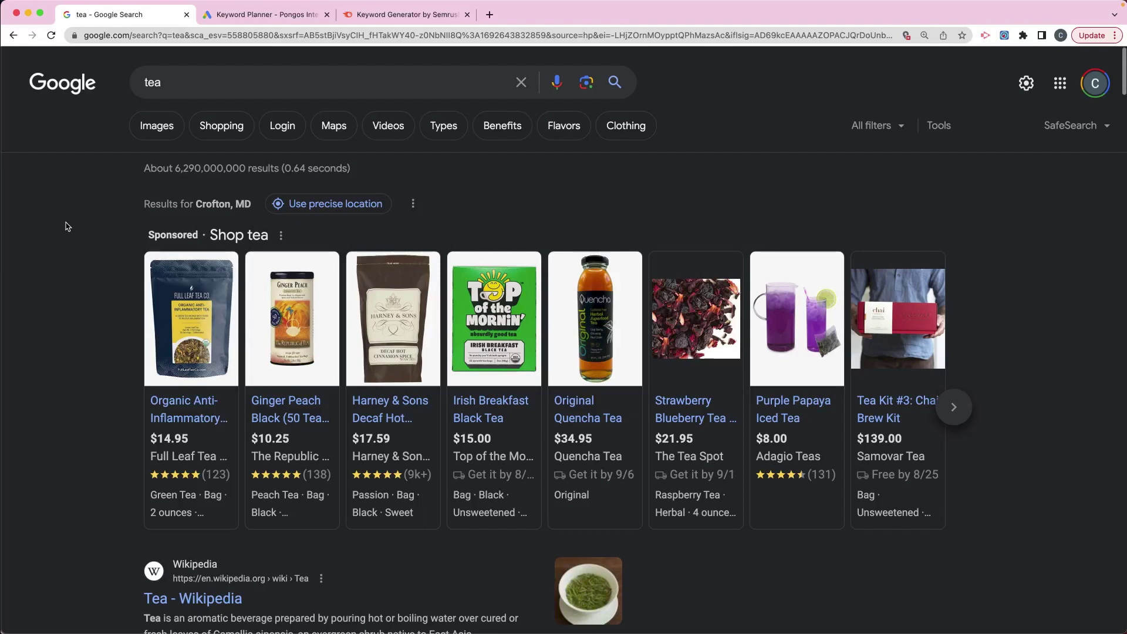
pyautogui.click(198, 82)
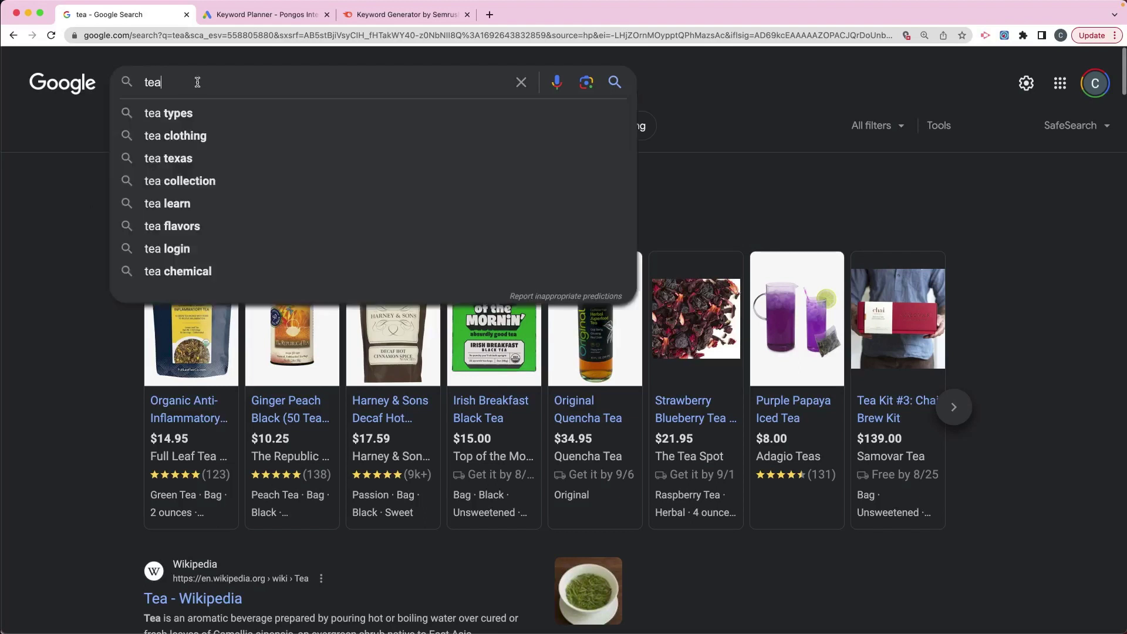
pyautogui.click(76, 179)
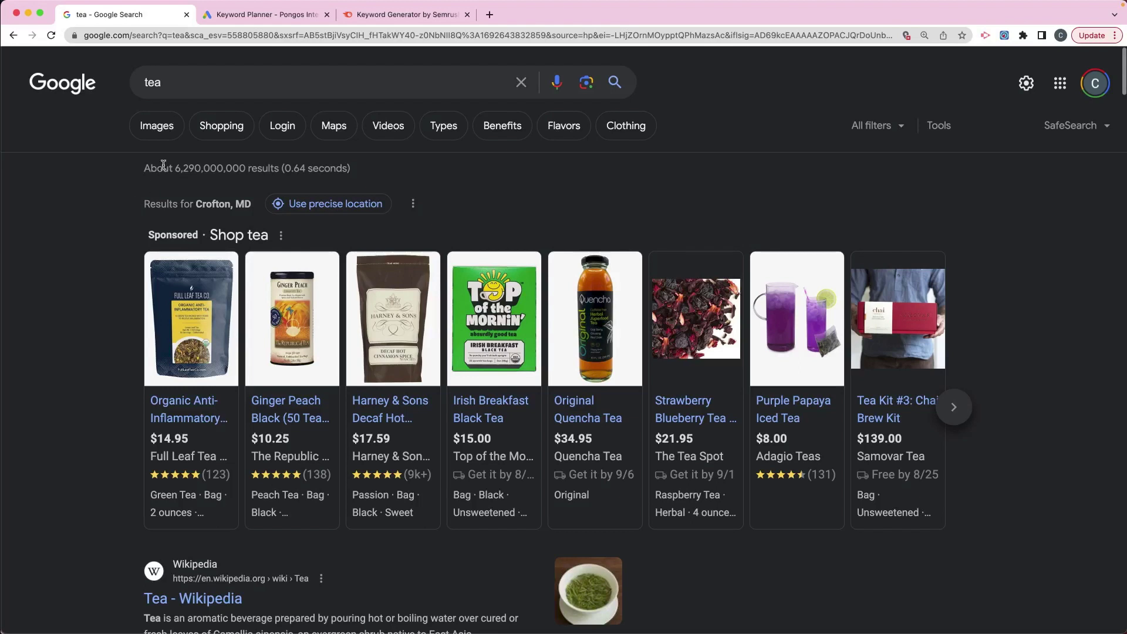
pyautogui.click(171, 81)
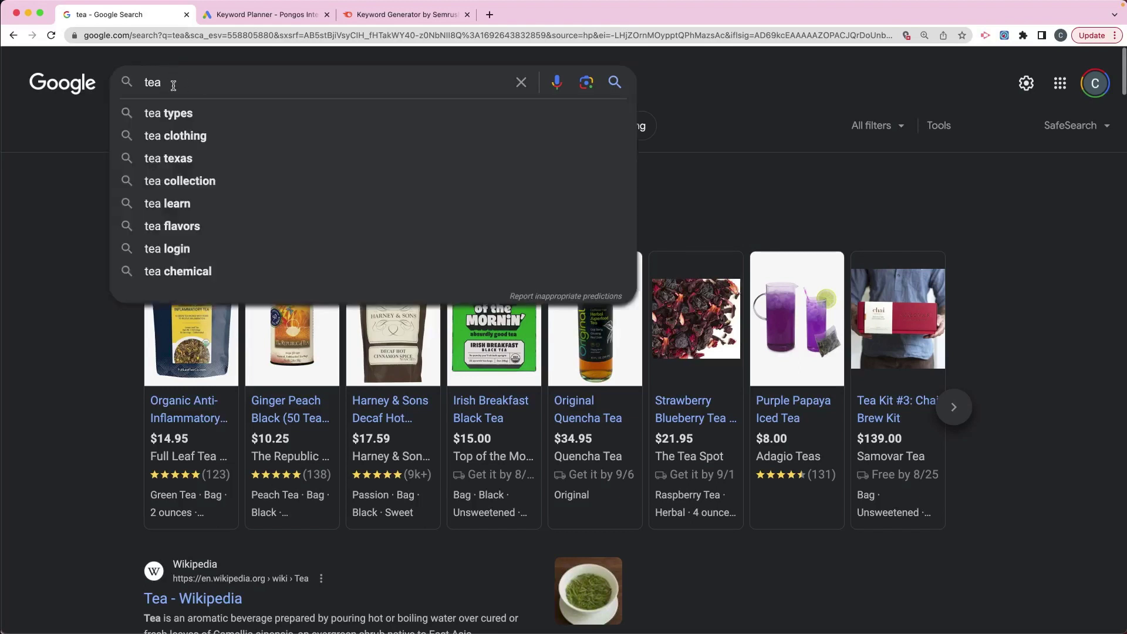
pyautogui.click(67, 218)
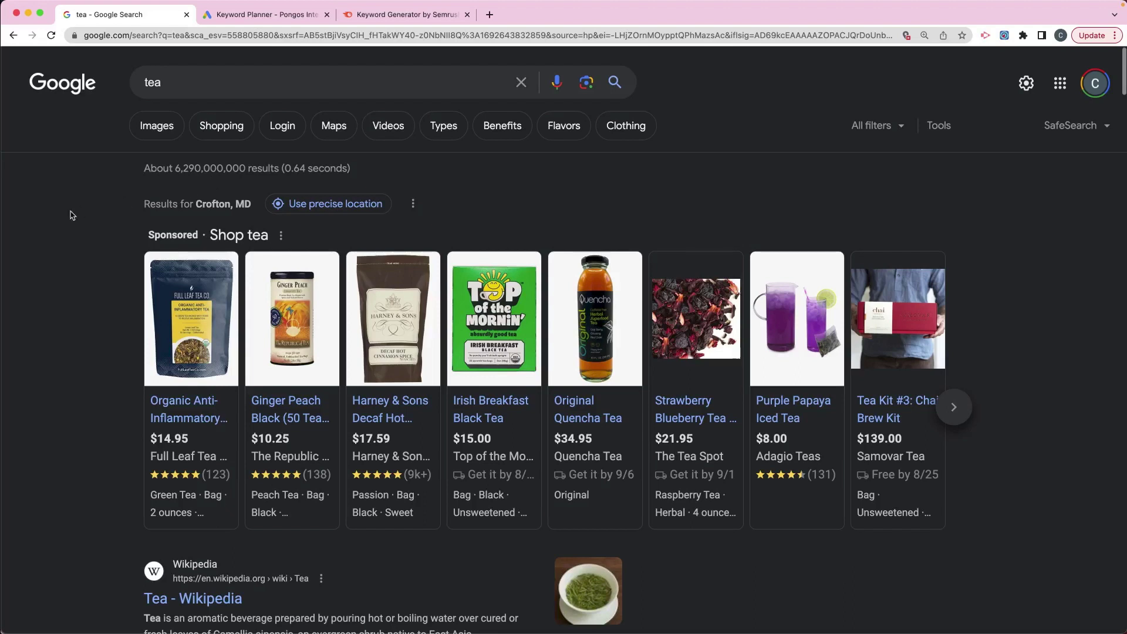
# Step: Look over the sponsored tea products above the organic results and recheck the suggestions for the query "tea"
pyautogui.scroll(-1, 116, 210)
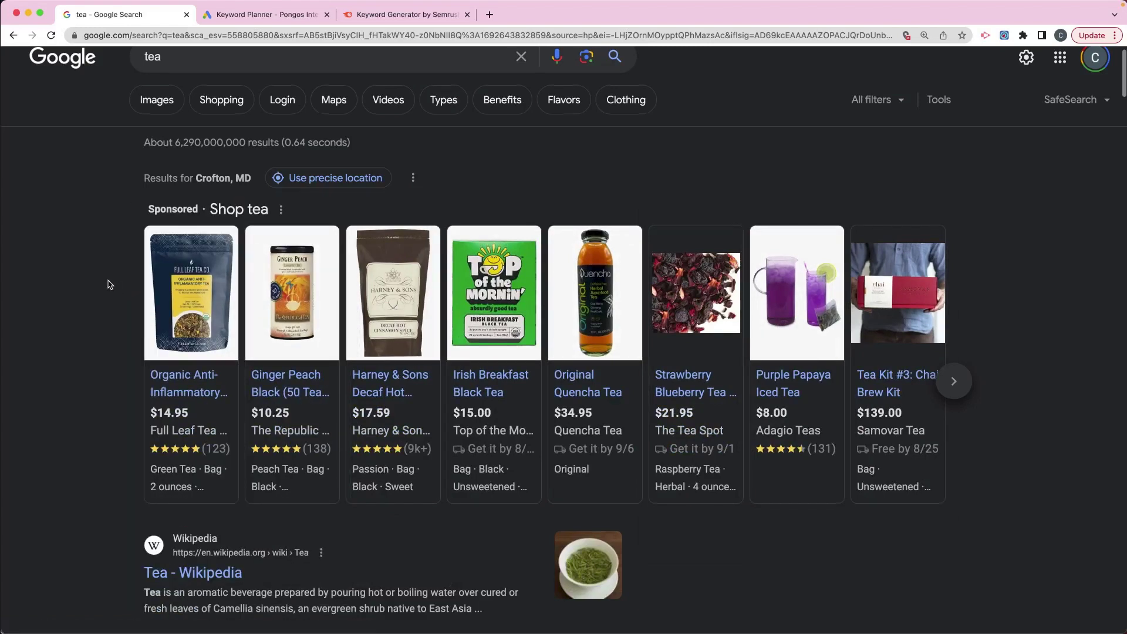
pyautogui.scroll(-1, 107, 285)
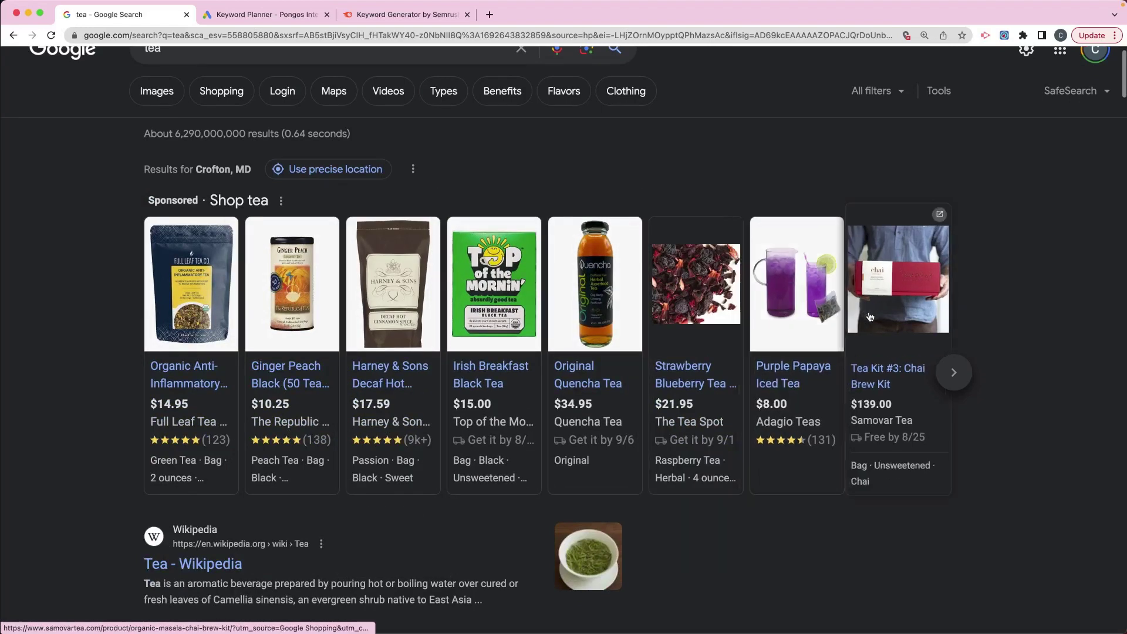
pyautogui.scroll(-1, 125, 276)
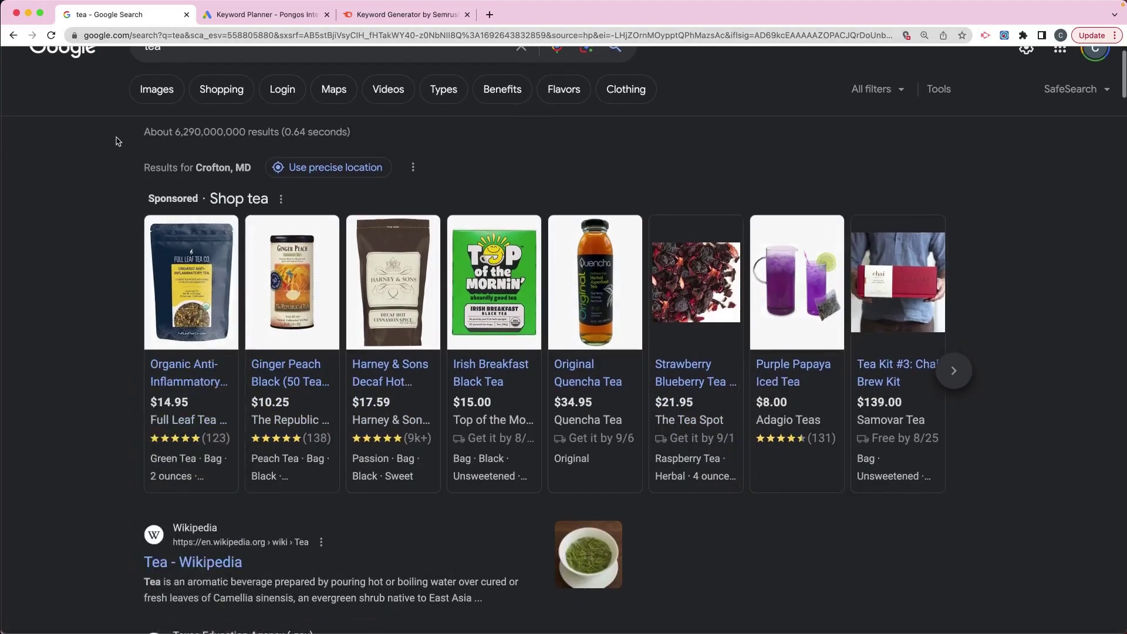
pyautogui.scroll(2, 118, 141)
pyautogui.click(170, 83)
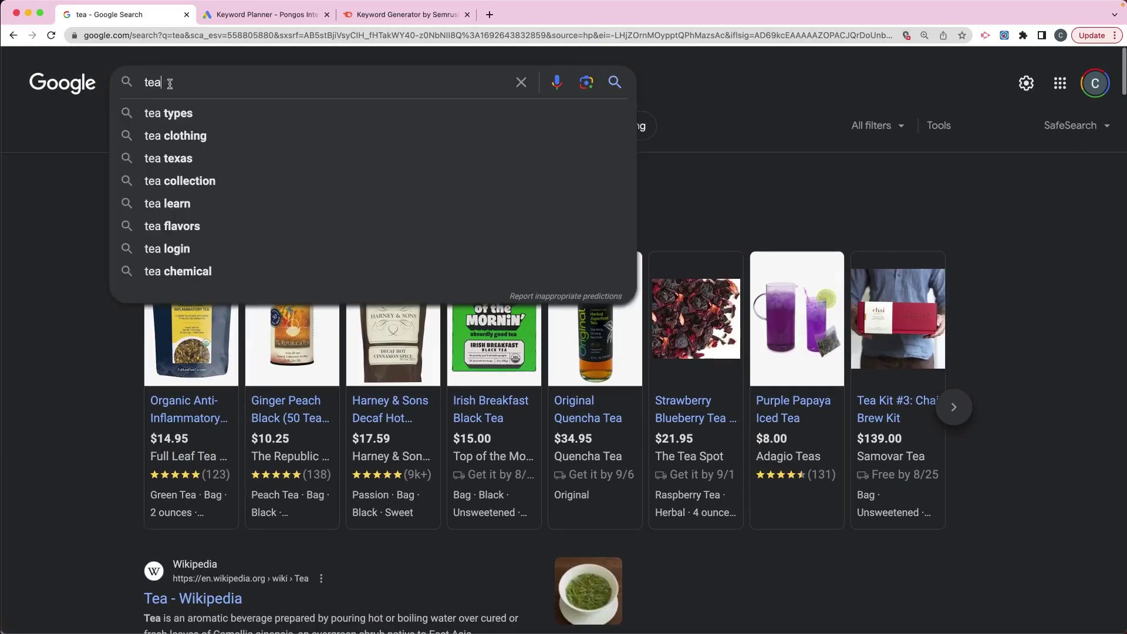
pyautogui.click(100, 274)
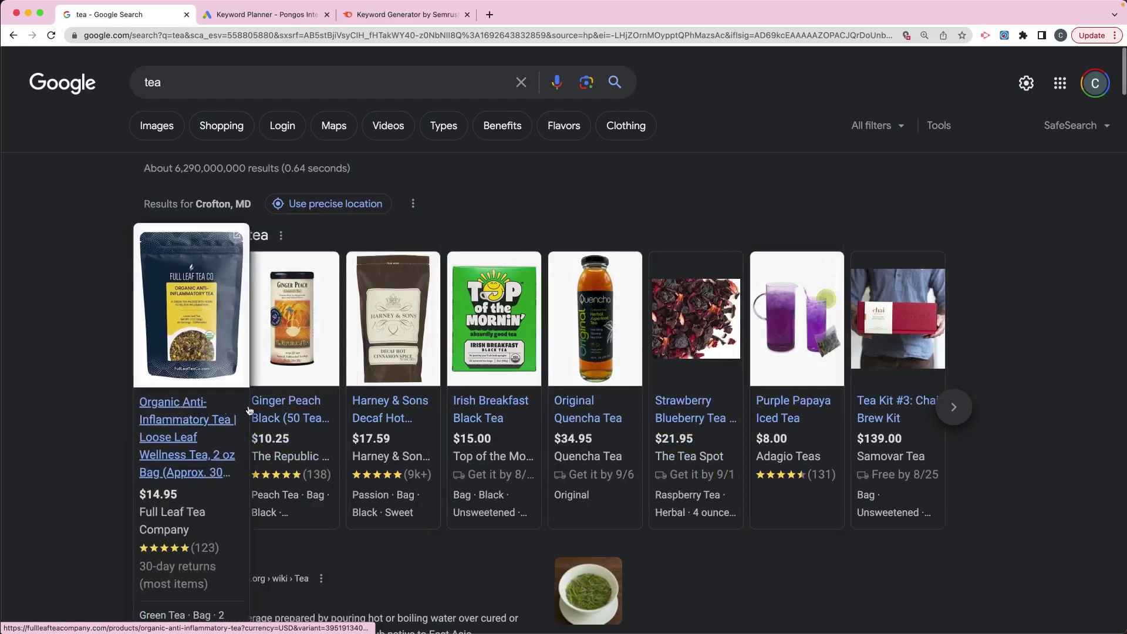
# Step: Examine the first organic results for "tea", from Wikipedia and the Texas Education Agency, to judge the search intent
pyautogui.scroll(-2, 93, 378)
pyautogui.scroll(-5, 92, 377)
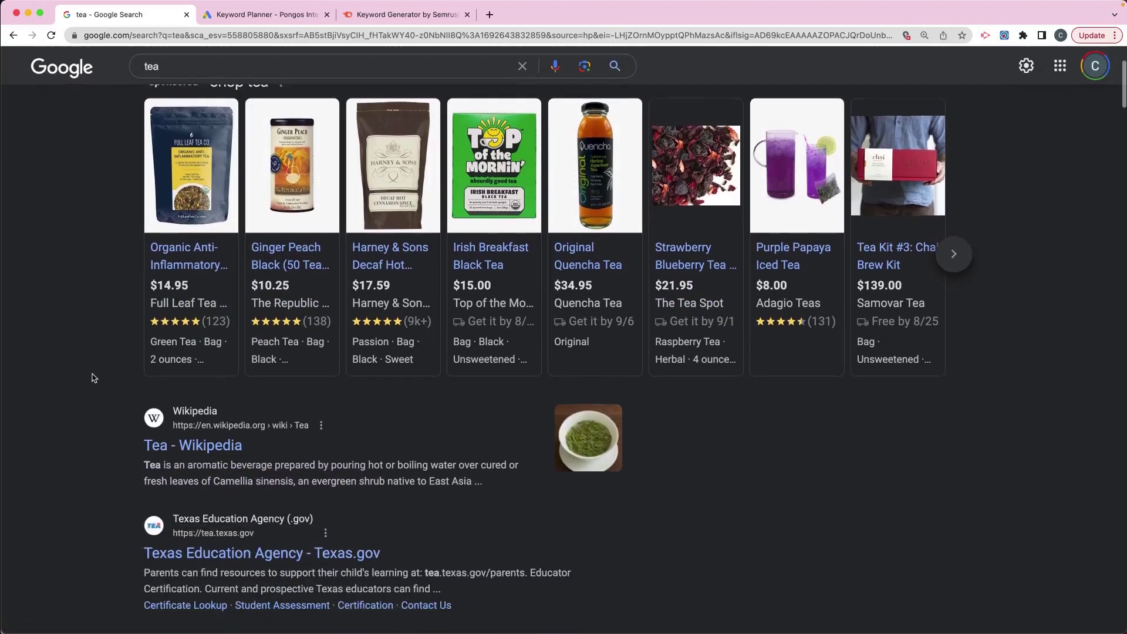
pyautogui.scroll(-1, 92, 377)
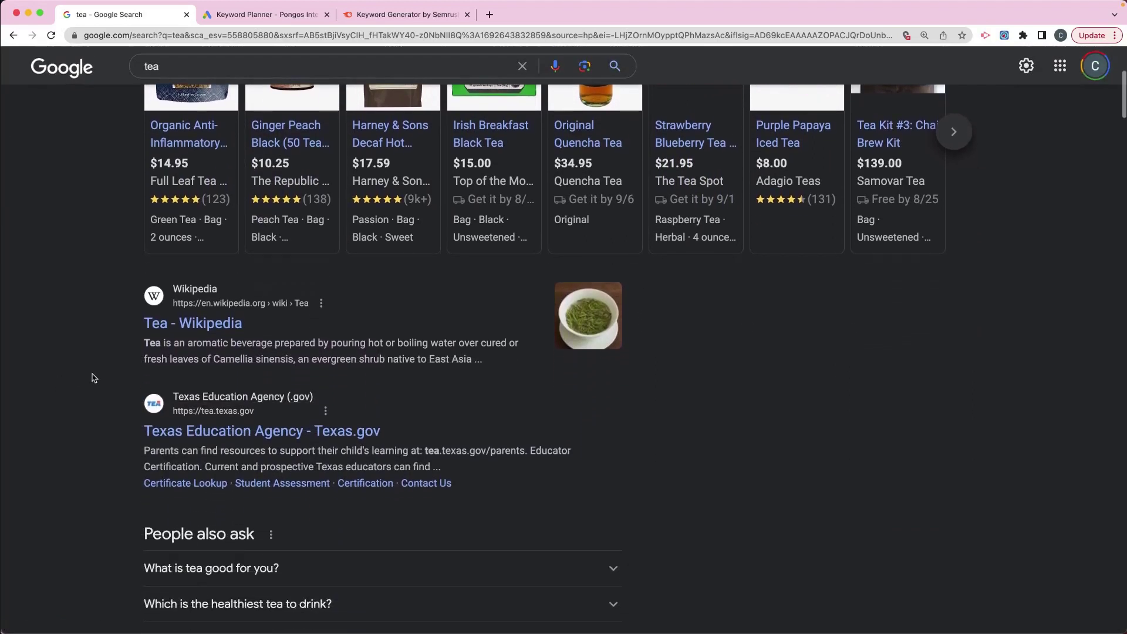
pyautogui.scroll(-1, 92, 377)
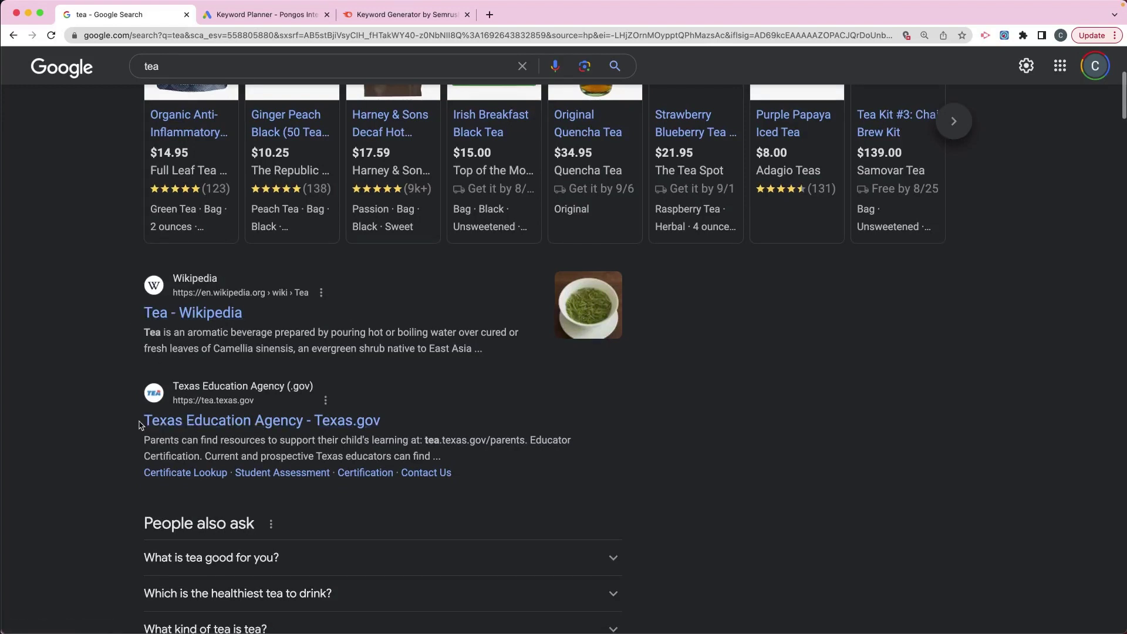
pyautogui.scroll(-2, 121, 339)
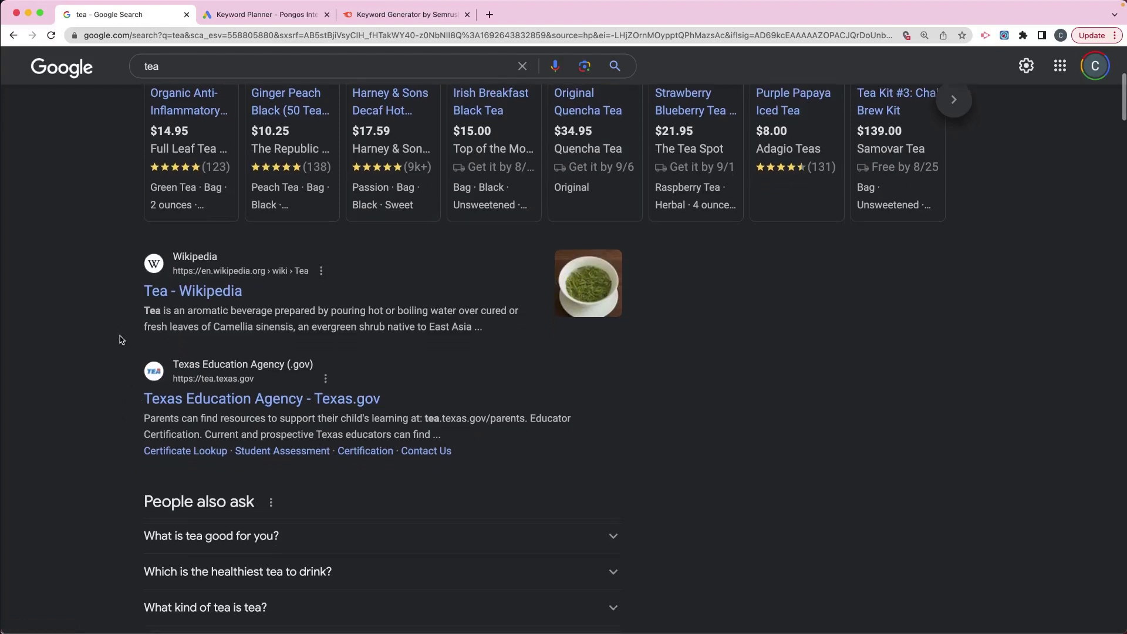
# Step: Review the first People also ask questions and the local tea businesses listed under Places
pyautogui.scroll(-5, 120, 340)
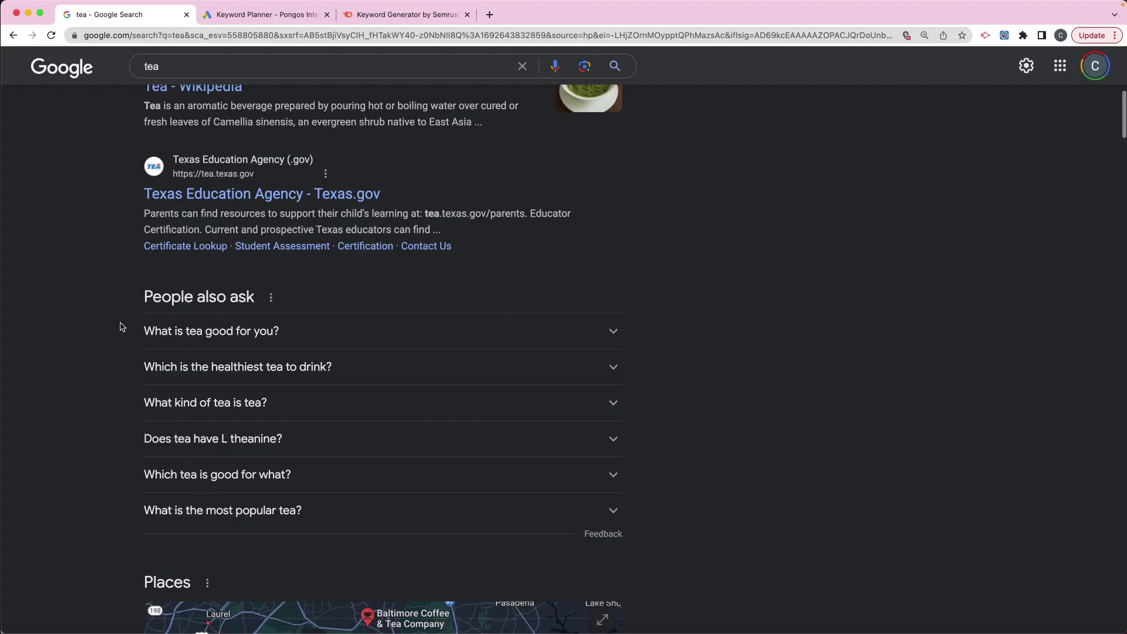
pyautogui.scroll(-5, 122, 327)
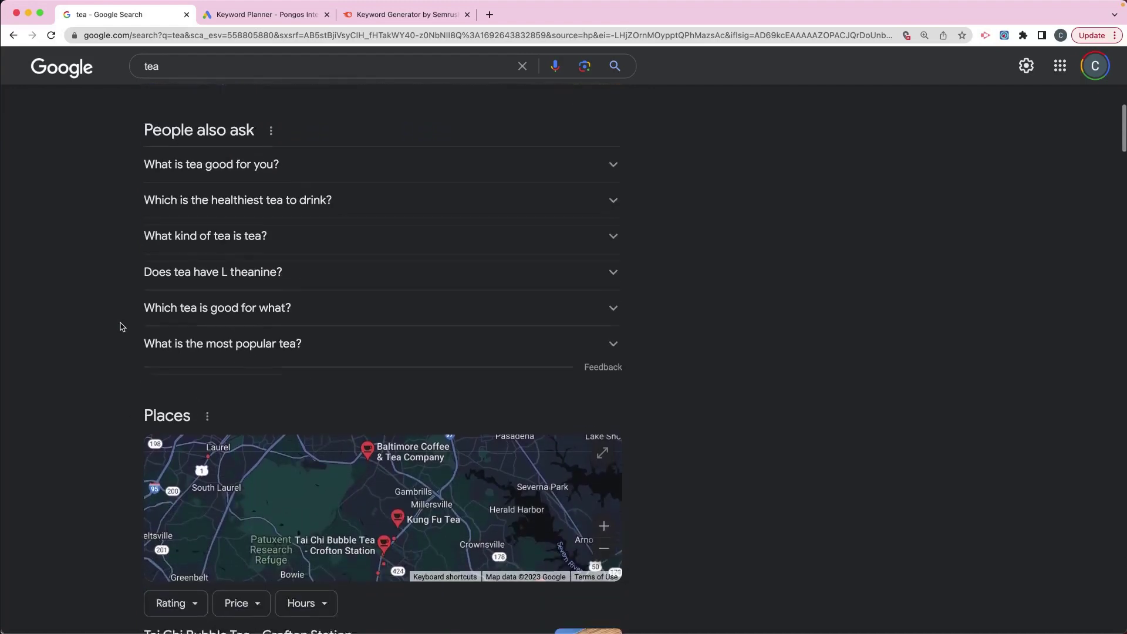
pyautogui.scroll(-3, 121, 327)
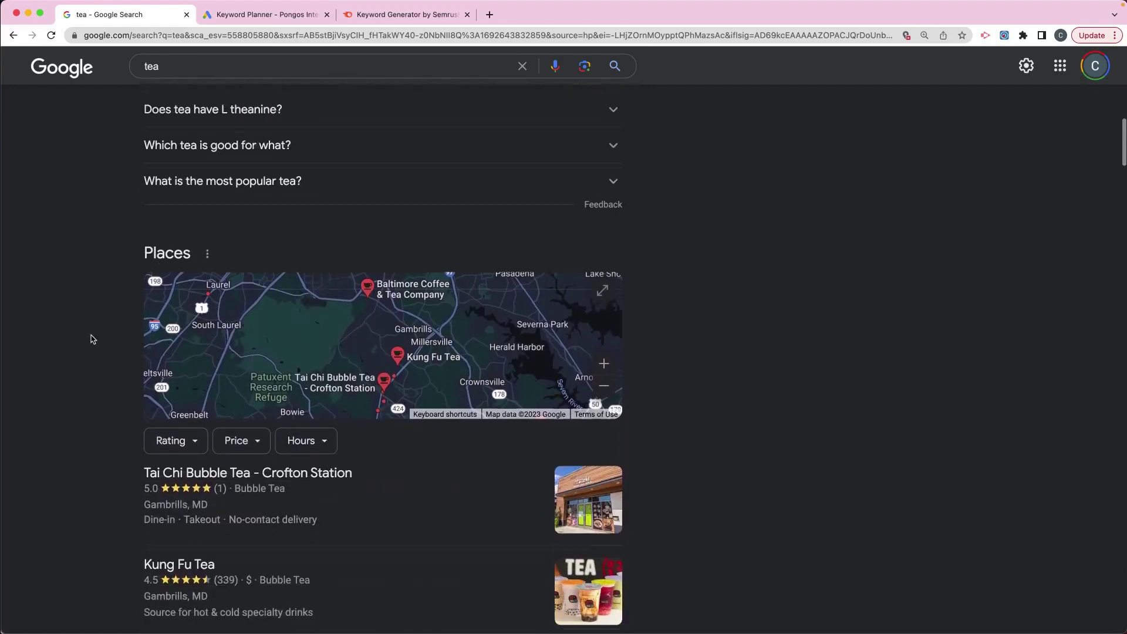
pyautogui.scroll(-1, 91, 340)
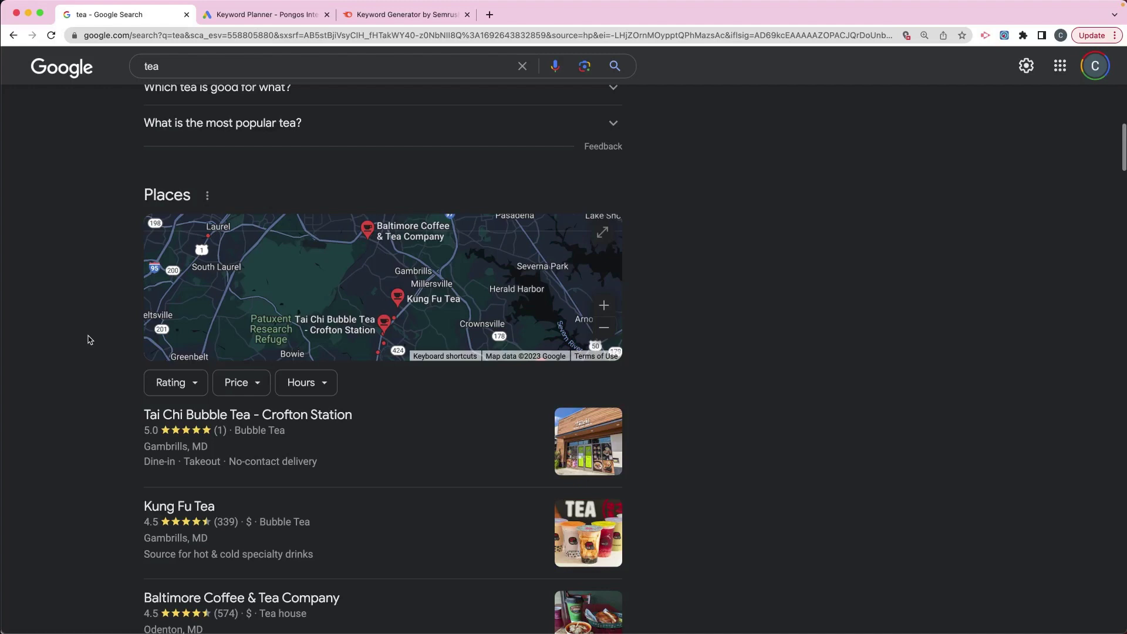
pyautogui.scroll(-1, 89, 339)
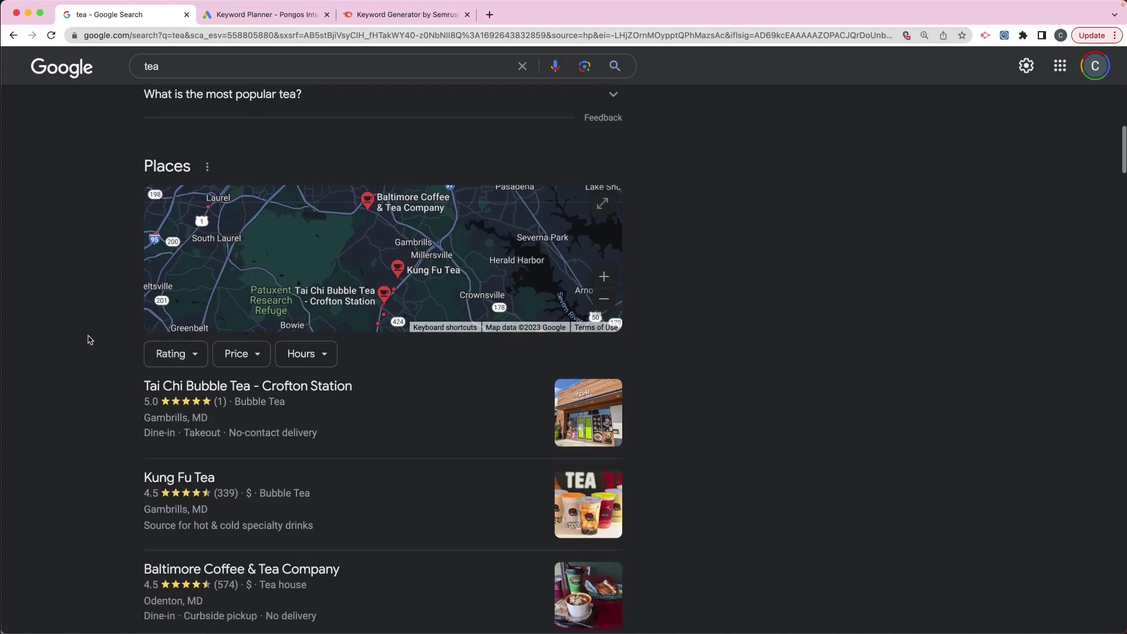
pyautogui.scroll(-2, 90, 339)
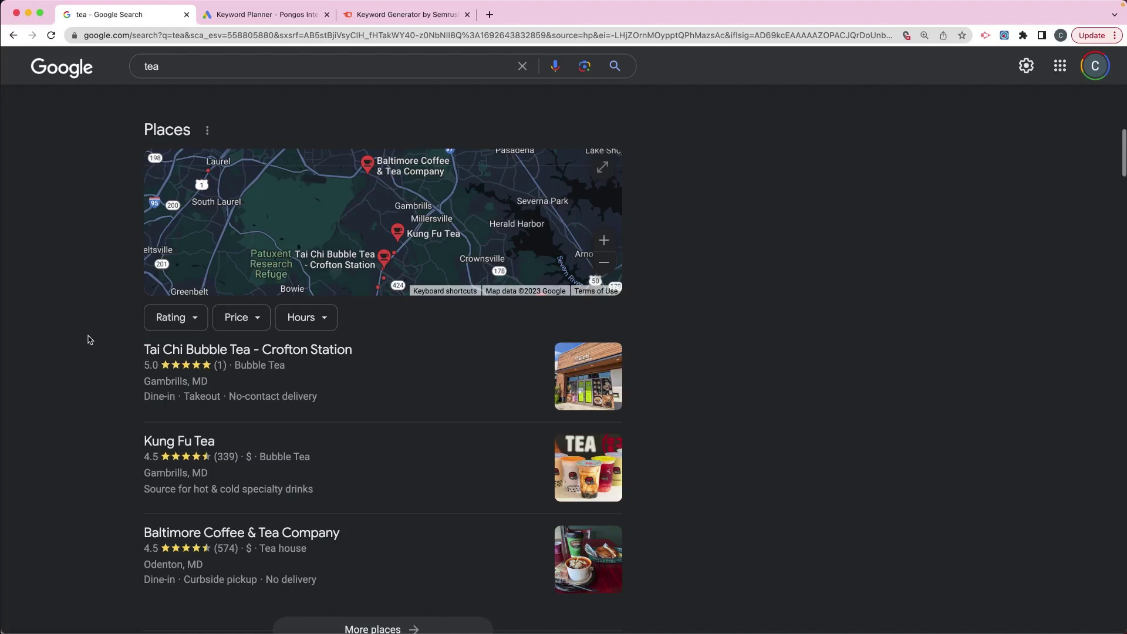
pyautogui.scroll(-1, 89, 338)
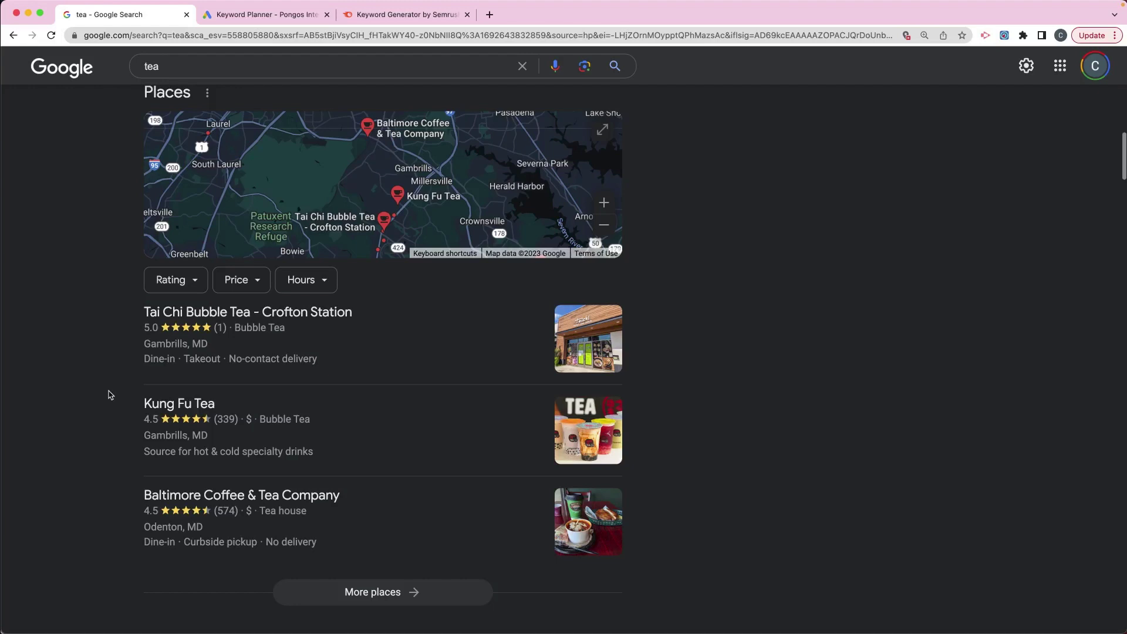
# Step: Review the Tea Collection result, the Top stories, the Britannica result and the Images for tea section
pyautogui.scroll(-6, 114, 392)
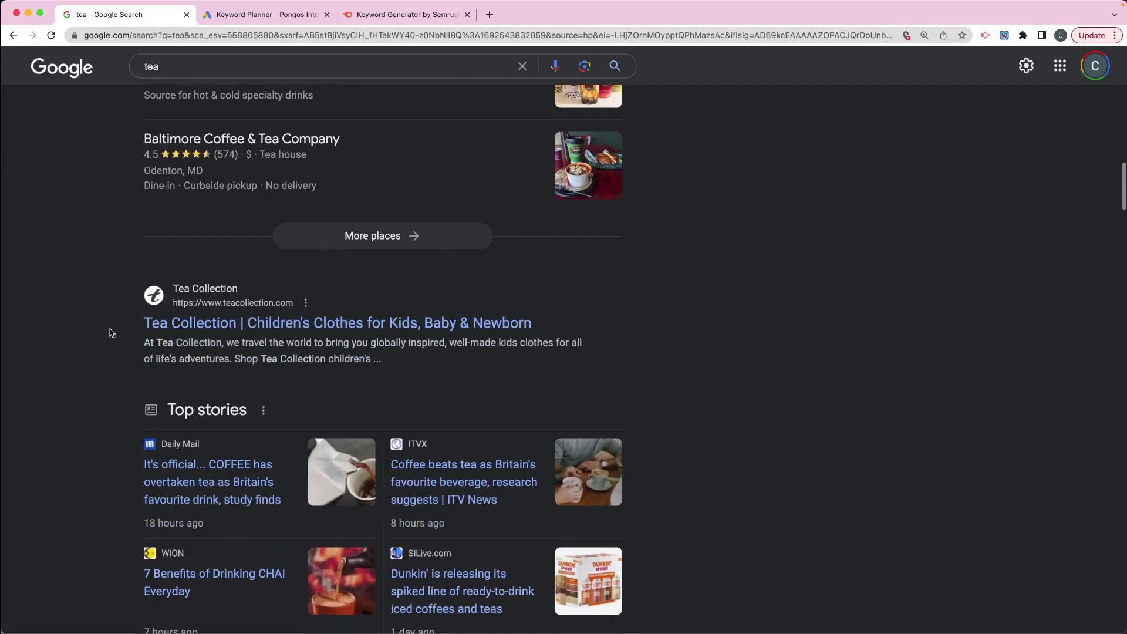
pyautogui.scroll(-2, 113, 337)
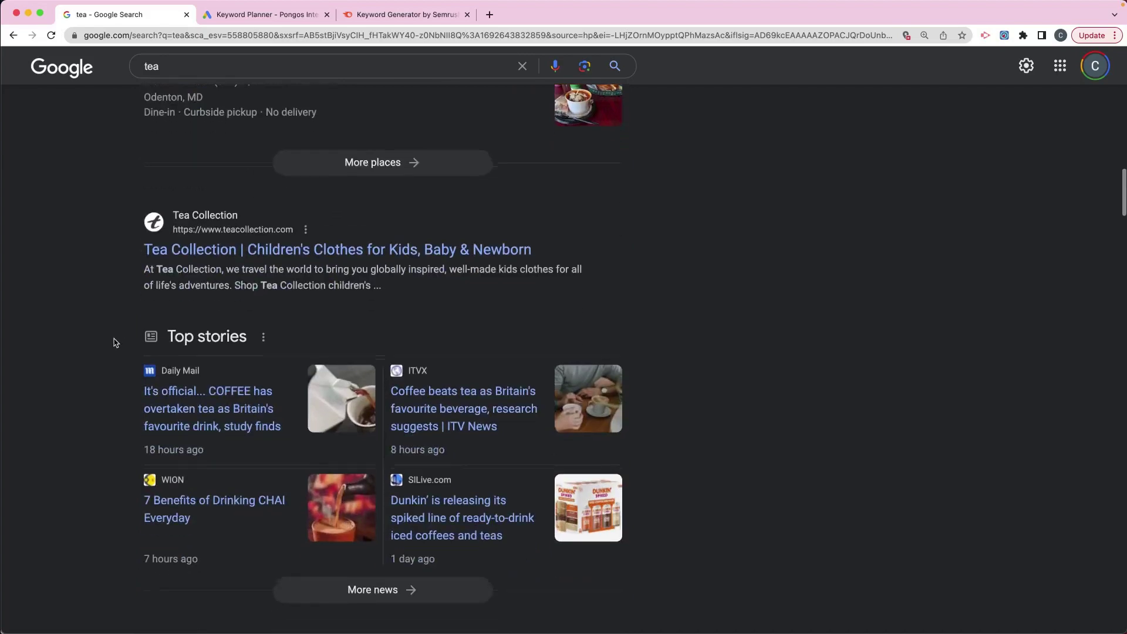
pyautogui.scroll(-6, 130, 334)
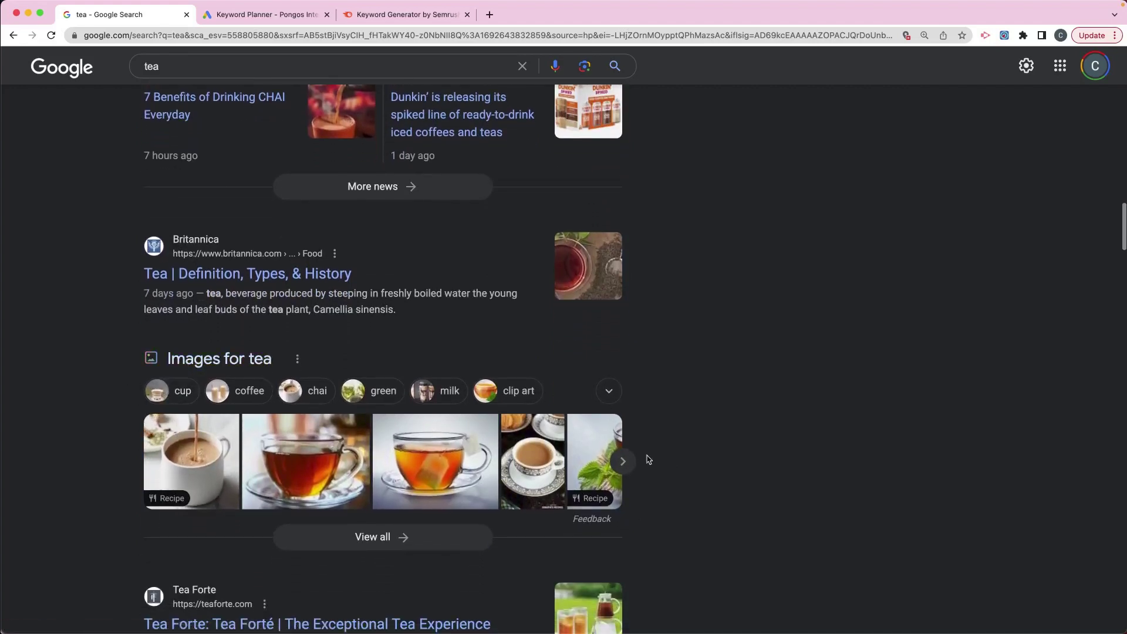
pyautogui.scroll(-13, 89, 423)
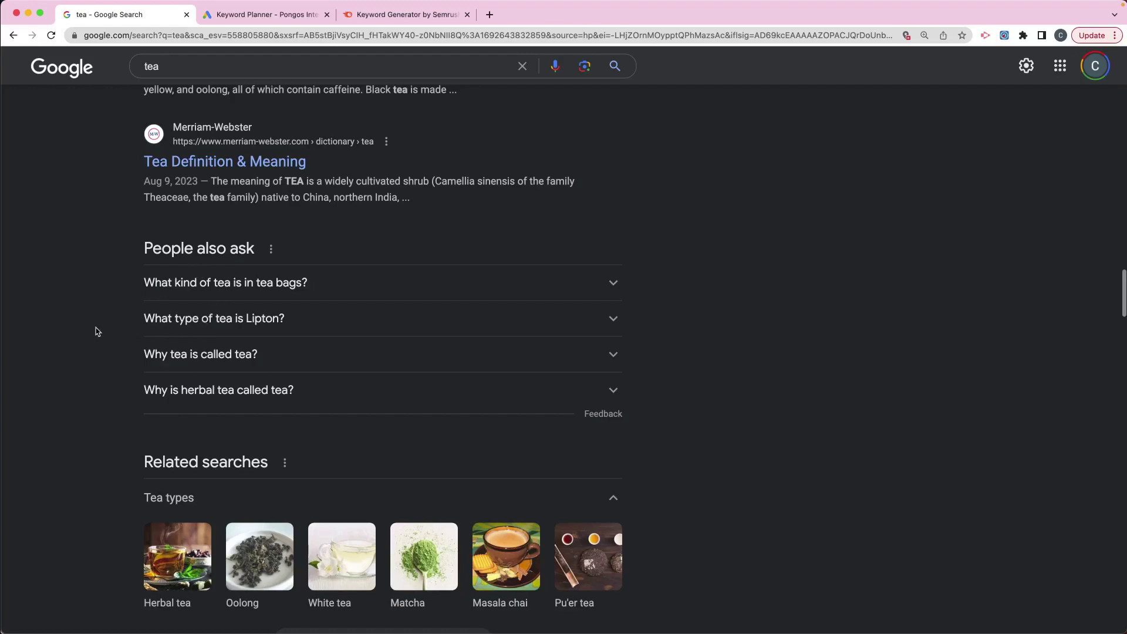
# Step: Examine the Related searches for "tea", including the tea types and the expandable related topics
pyautogui.scroll(-3, 97, 332)
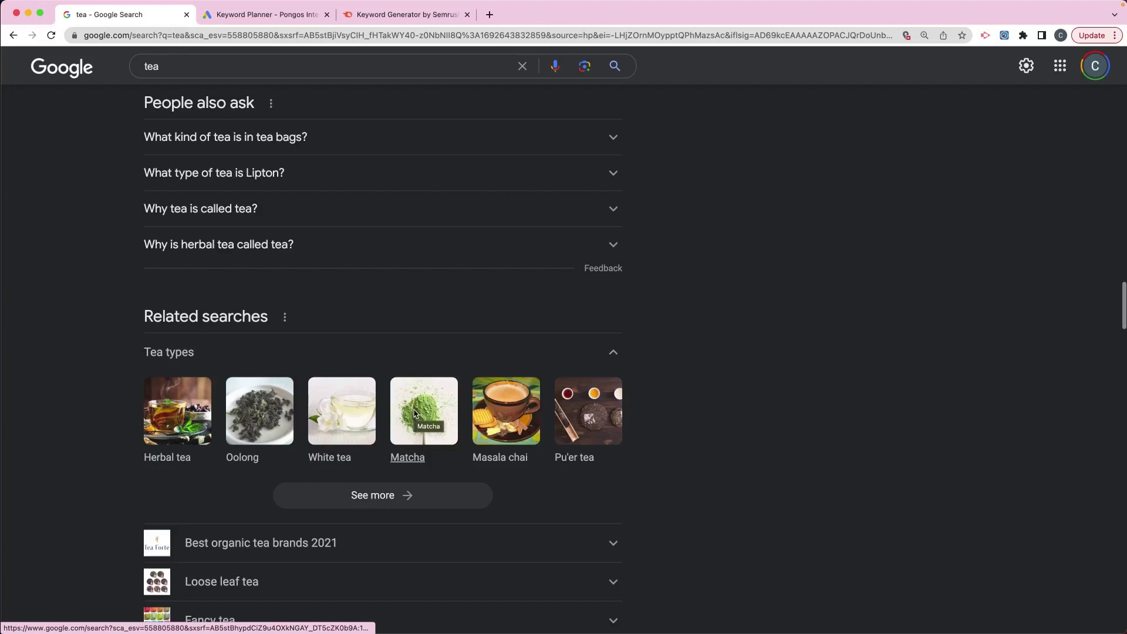
pyautogui.scroll(-1, 411, 412)
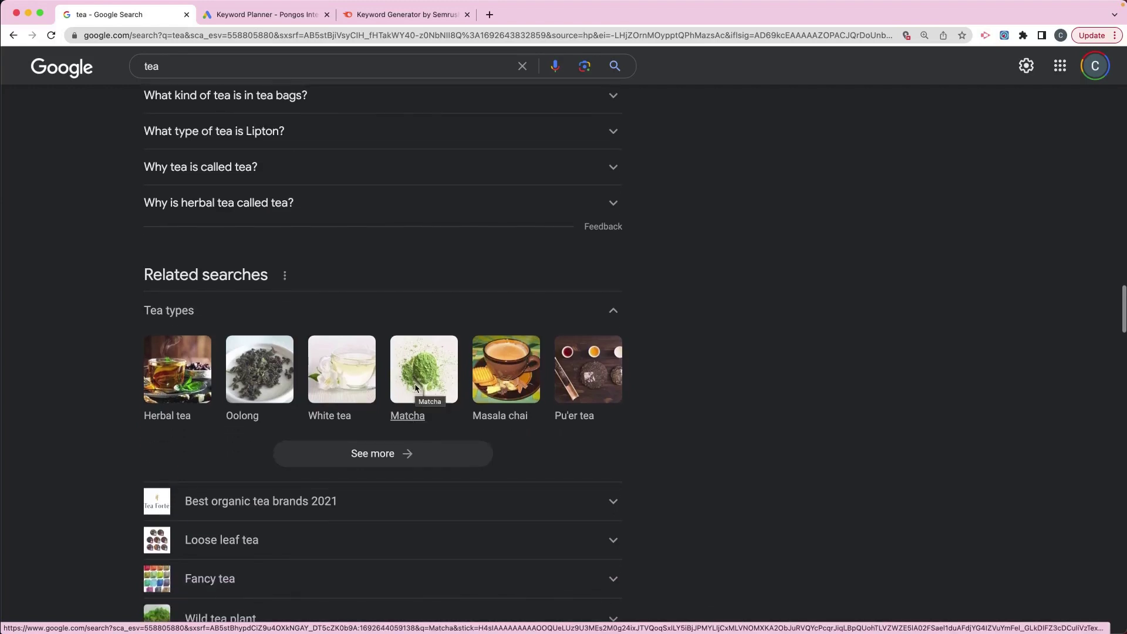
pyautogui.scroll(-5, 416, 387)
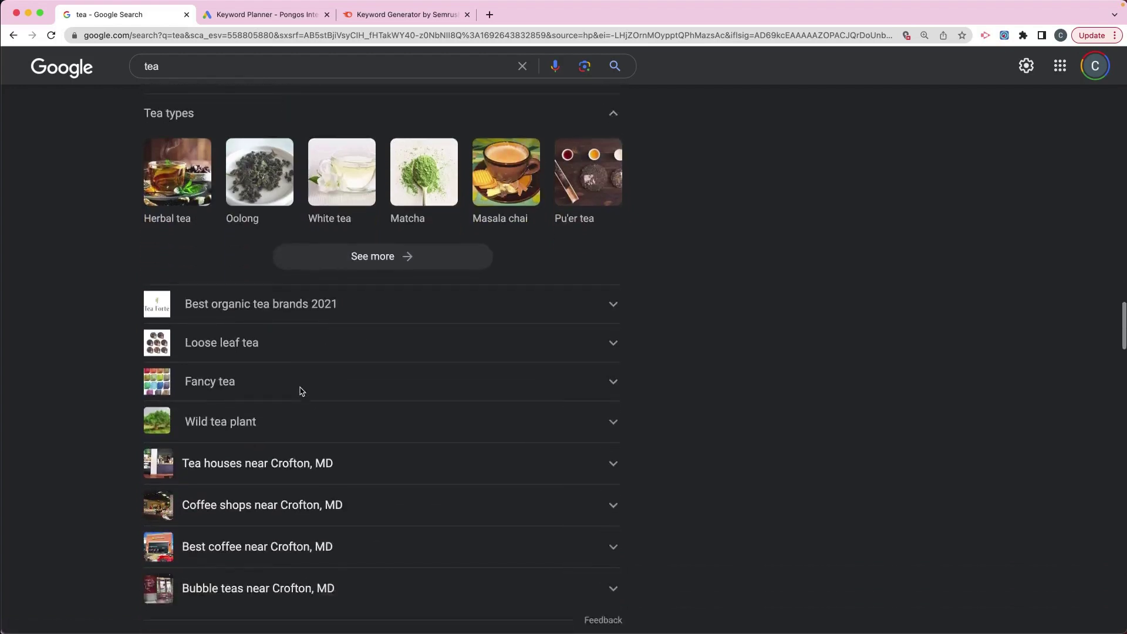
pyautogui.scroll(-2, 301, 392)
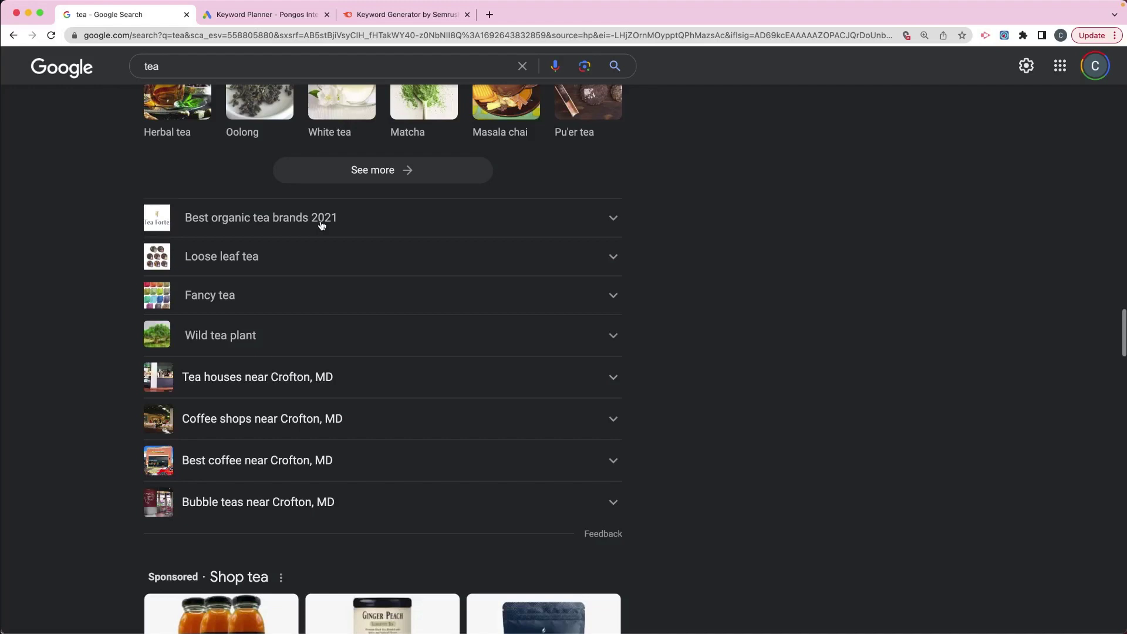
pyautogui.scroll(-1, 322, 225)
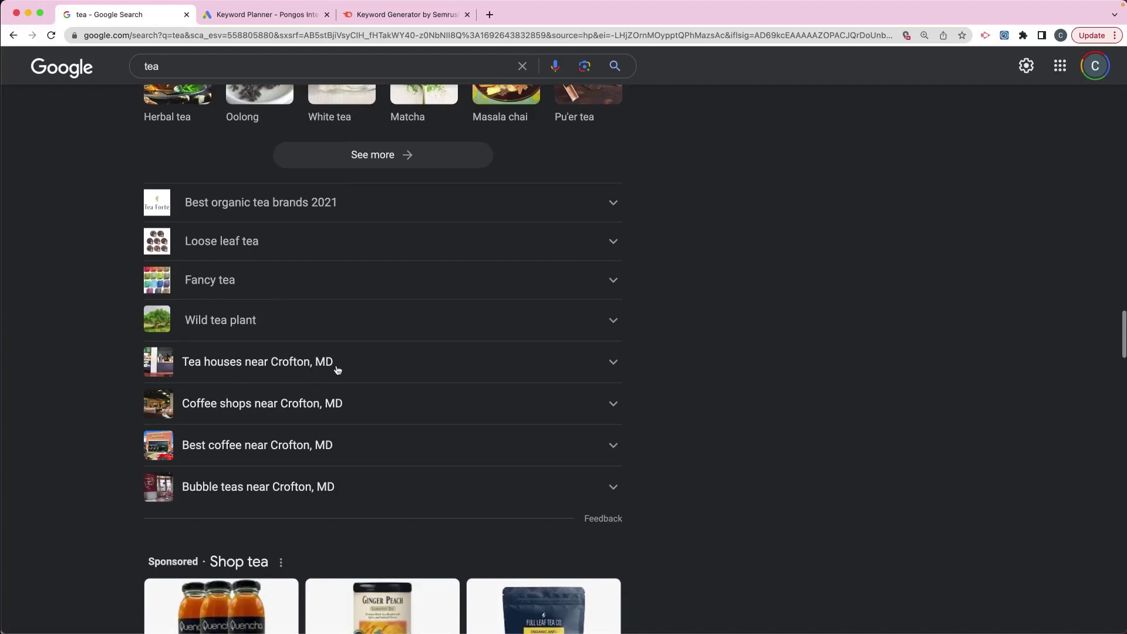
pyautogui.scroll(-2, 311, 394)
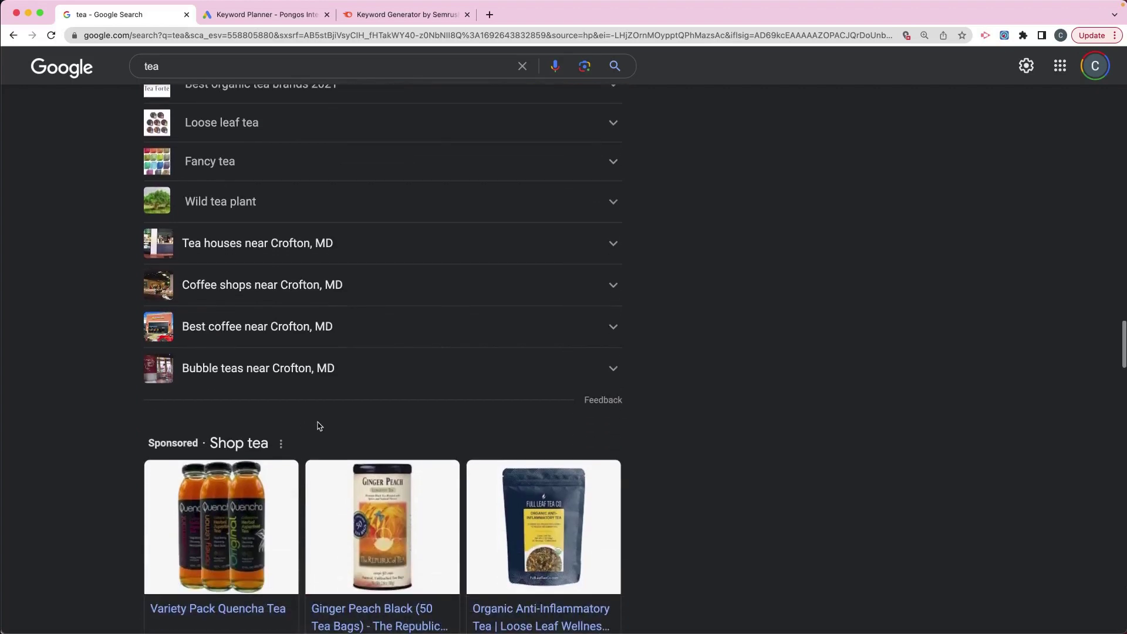
# Step: Look through the second Shop tea ad block, the remaining organic results and the sponsored text listings further down
pyautogui.scroll(-1, 319, 426)
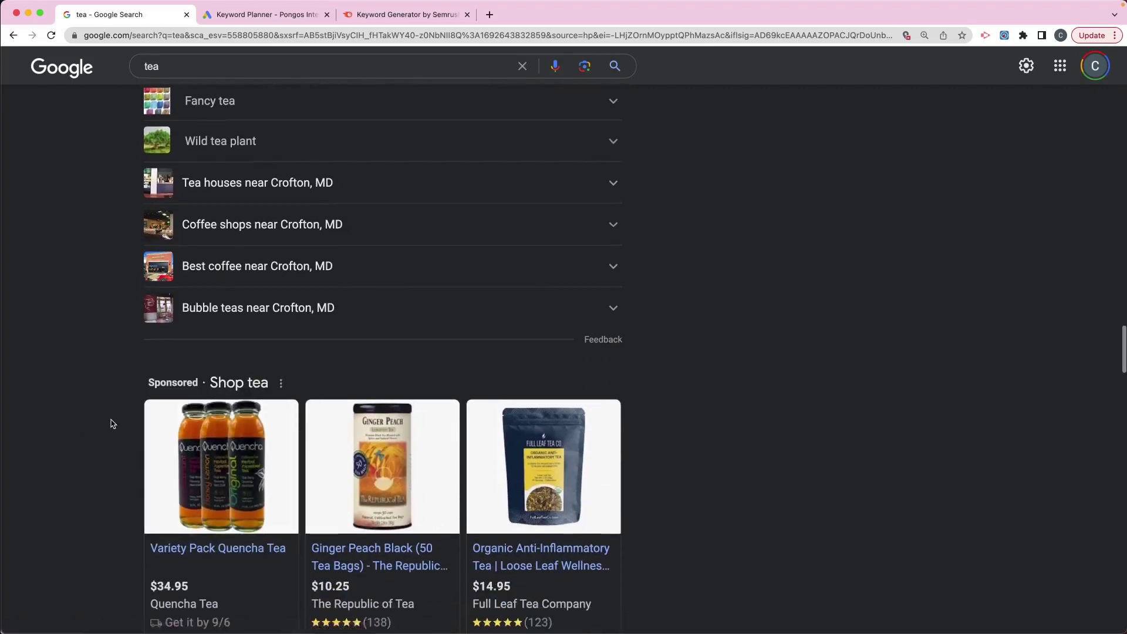
pyautogui.scroll(-7, 113, 424)
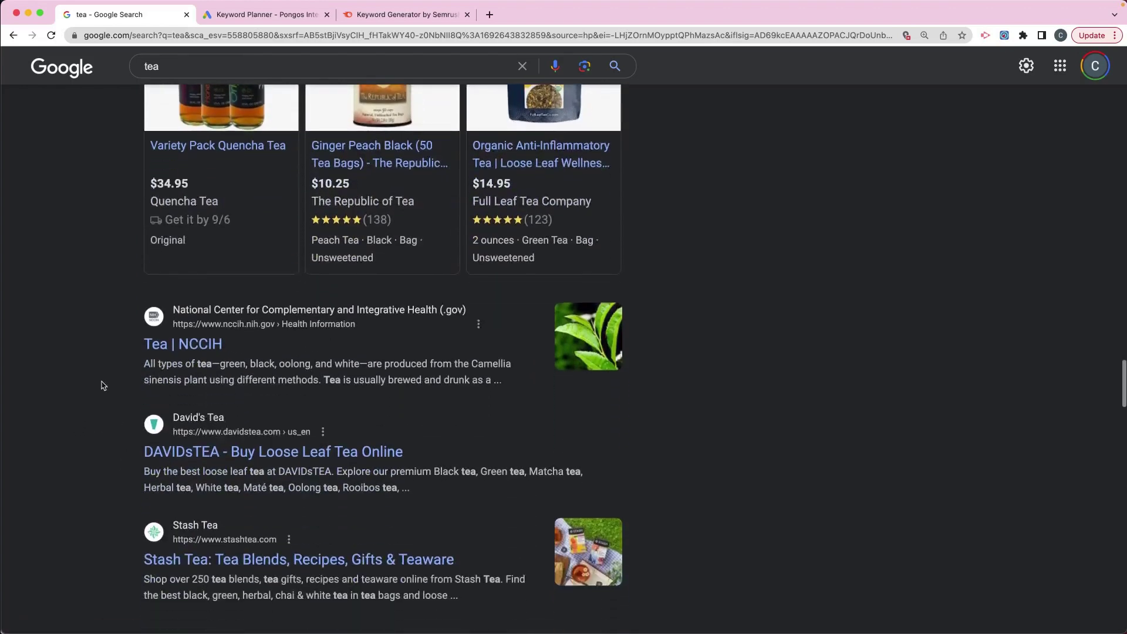
pyautogui.scroll(-16, 102, 386)
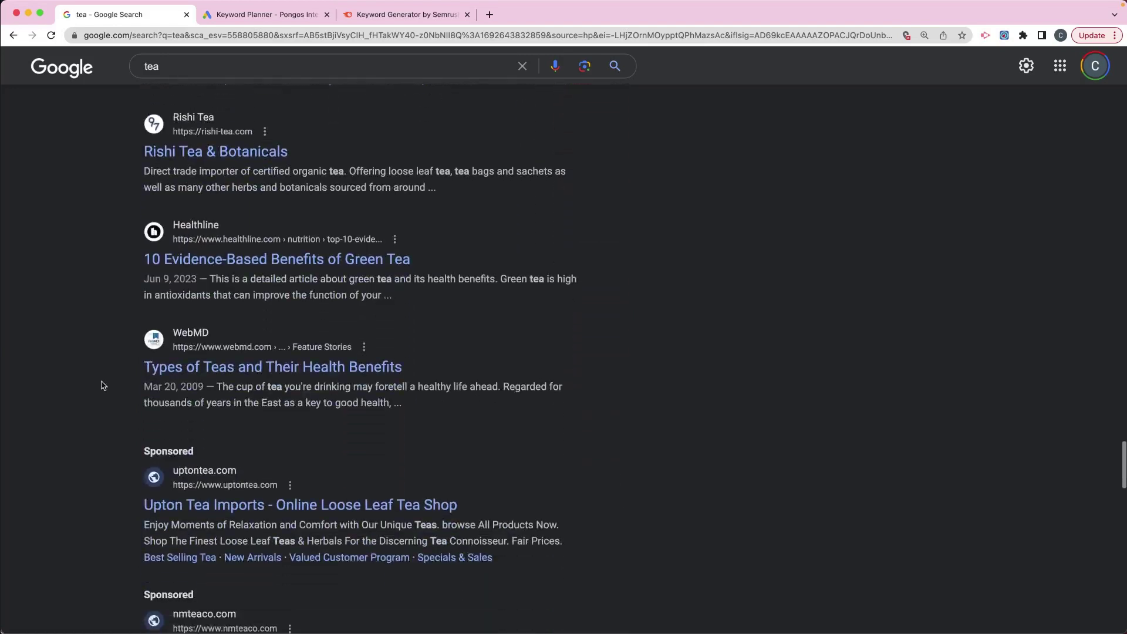
# Step: Look through the remaining organic and sponsored "tea" results down the page and return to the top of the results
pyautogui.scroll(-6, 102, 385)
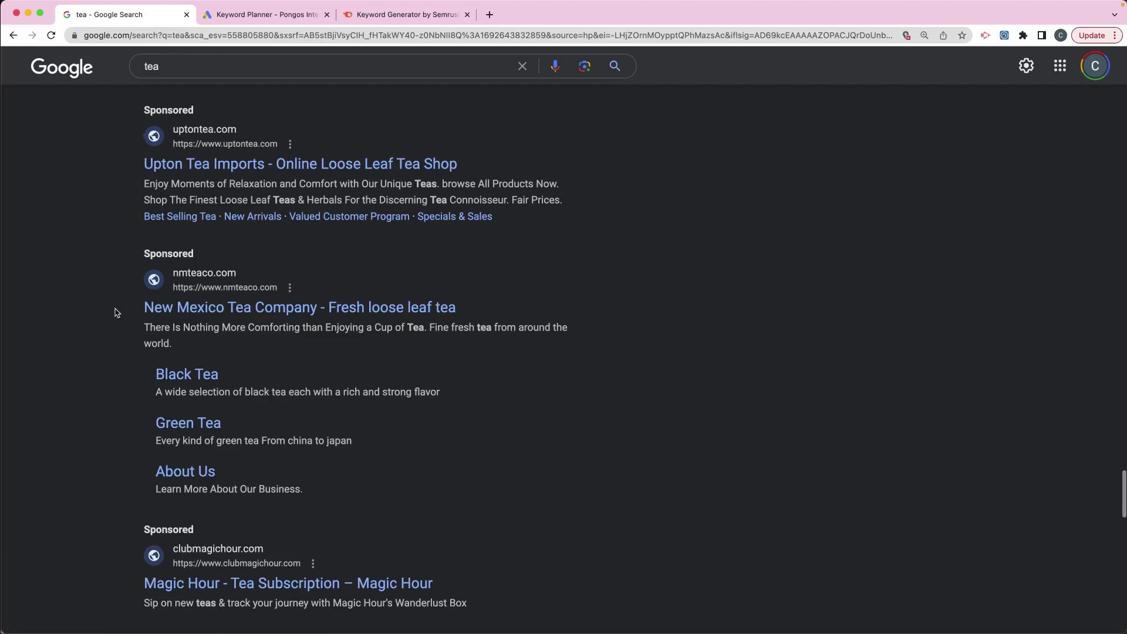
pyautogui.scroll(-5, 115, 312)
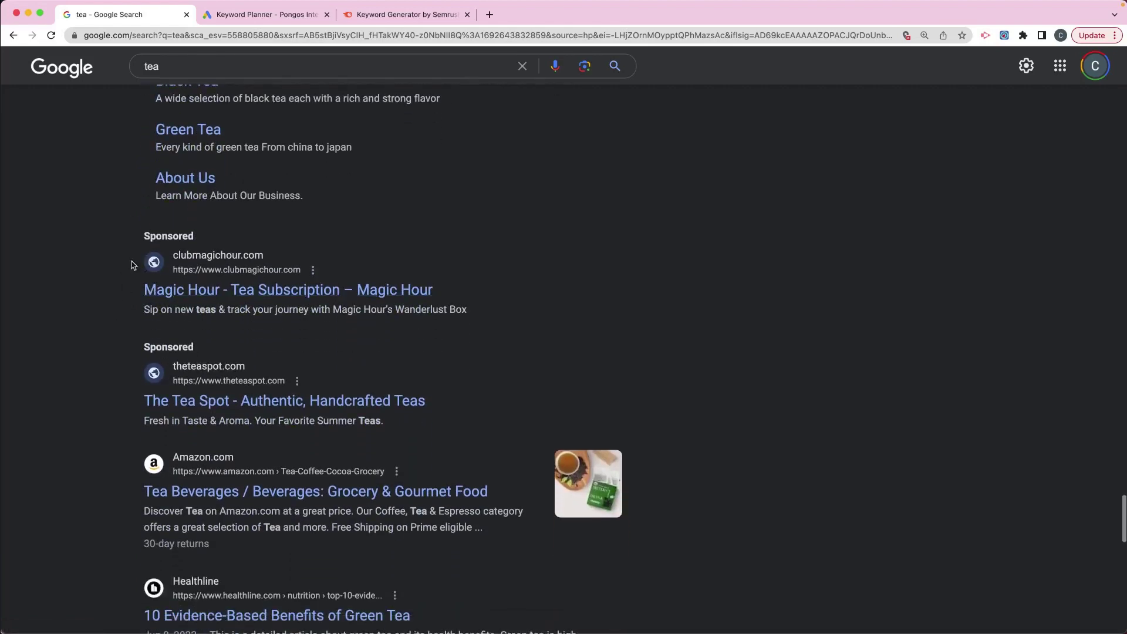
pyautogui.scroll(-14, 129, 313)
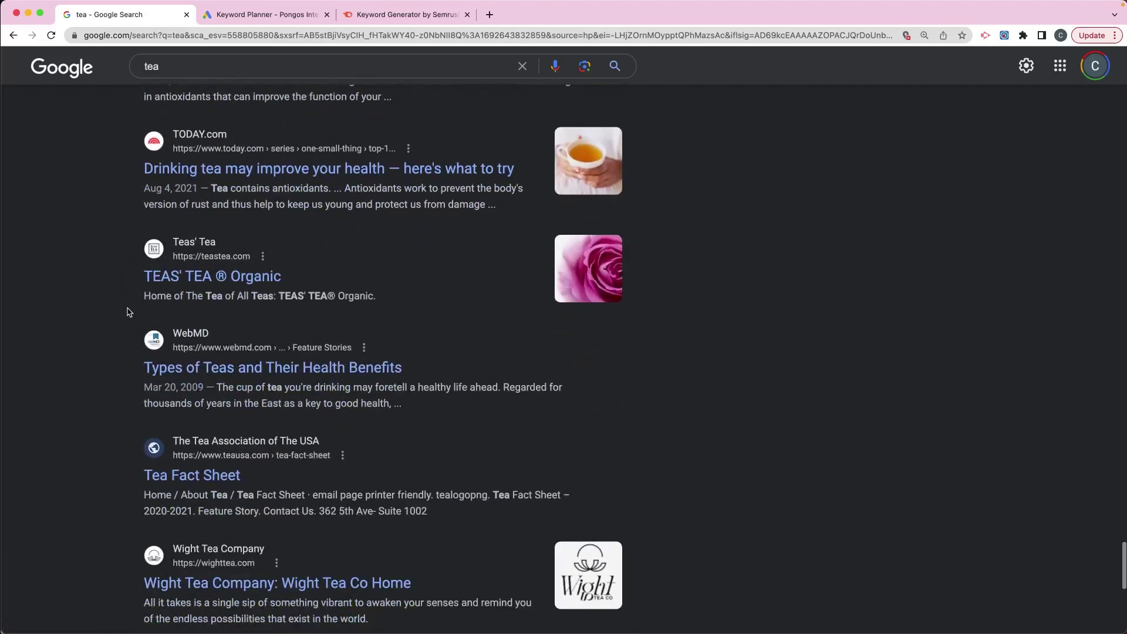
pyautogui.scroll(-8, 129, 312)
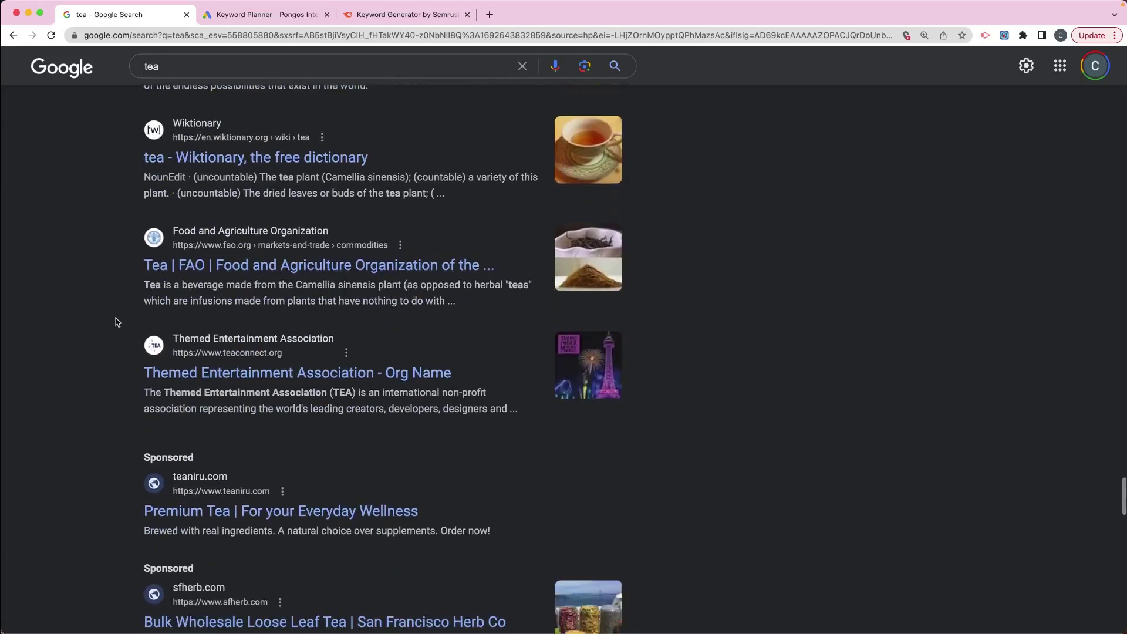
pyautogui.scroll(-10, 116, 321)
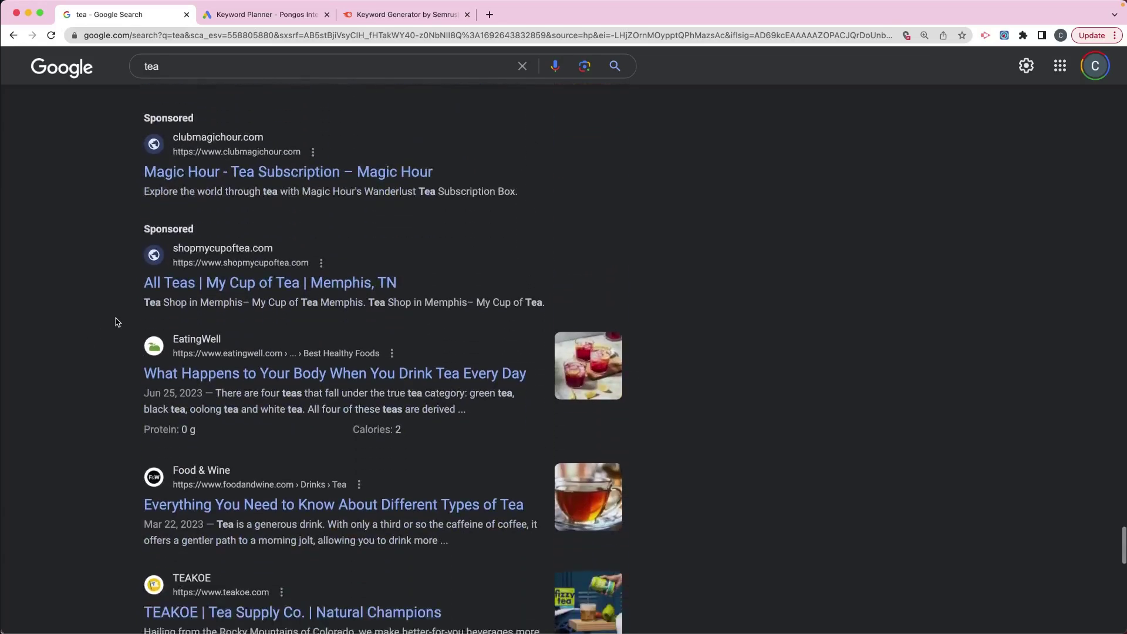
pyautogui.scroll(-7, 115, 367)
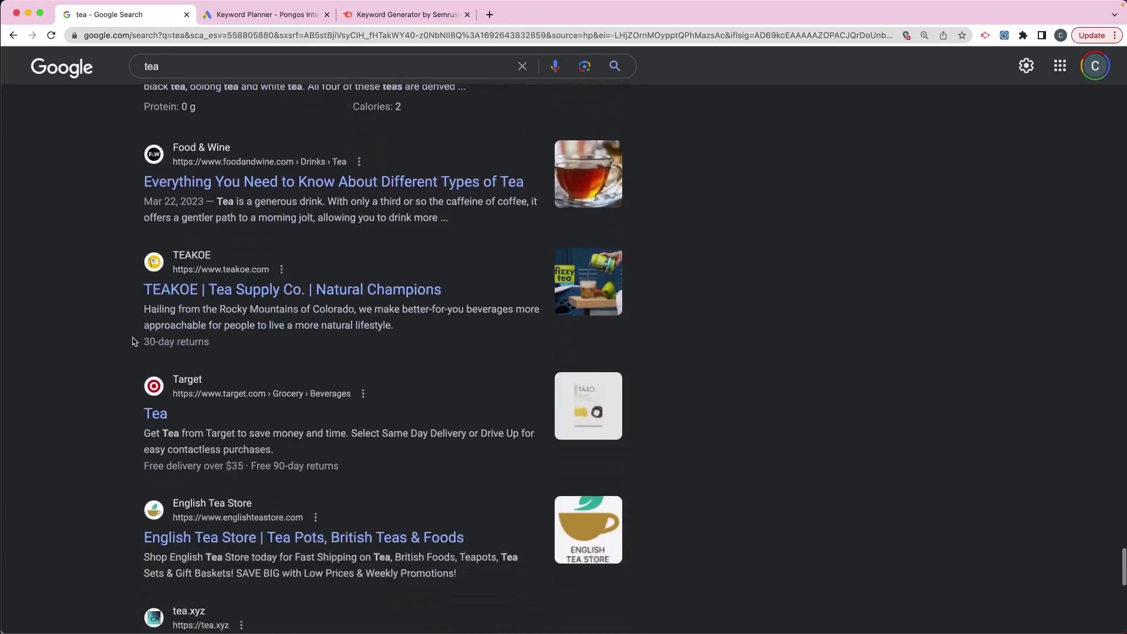
pyautogui.scroll(-9, 125, 345)
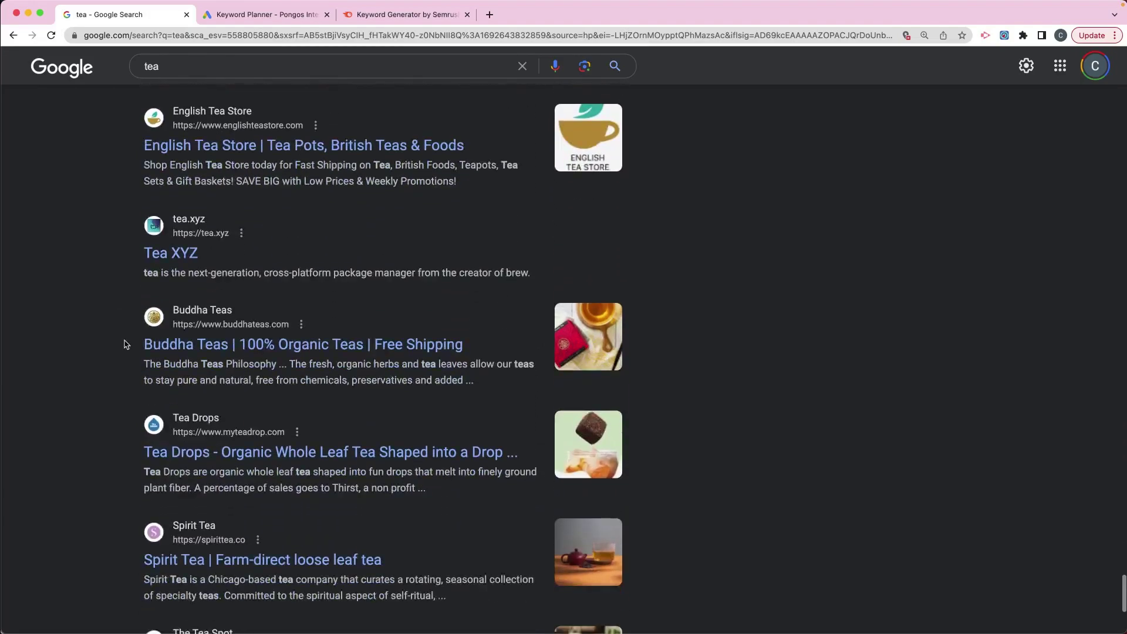
pyautogui.scroll(-3, 125, 345)
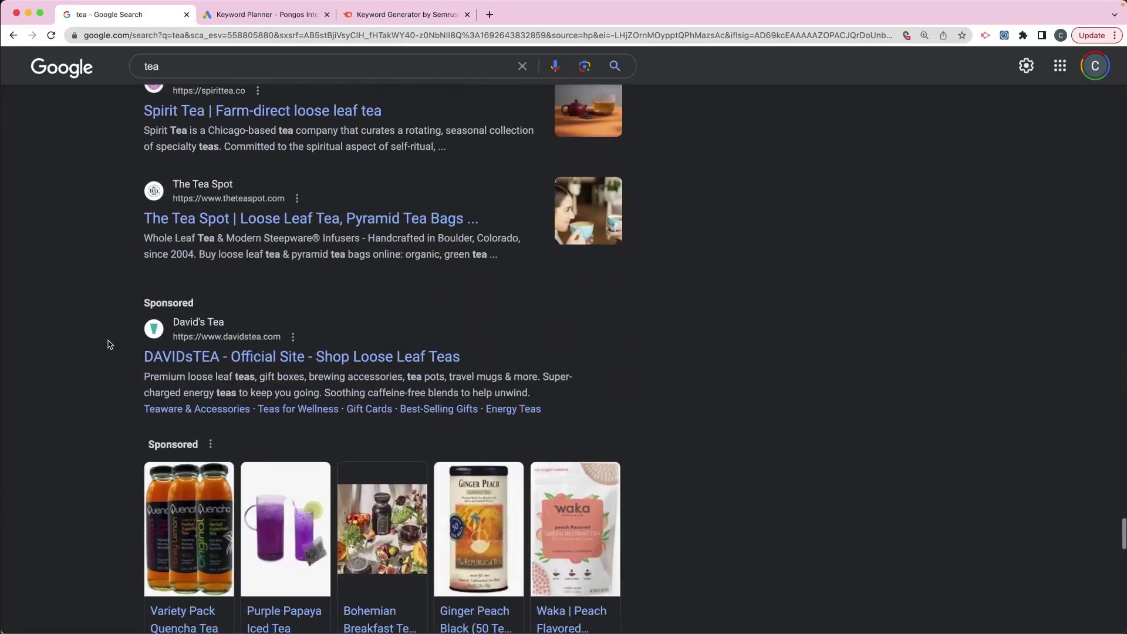
pyautogui.scroll(20, 108, 344)
pyautogui.scroll(20, 108, 344)
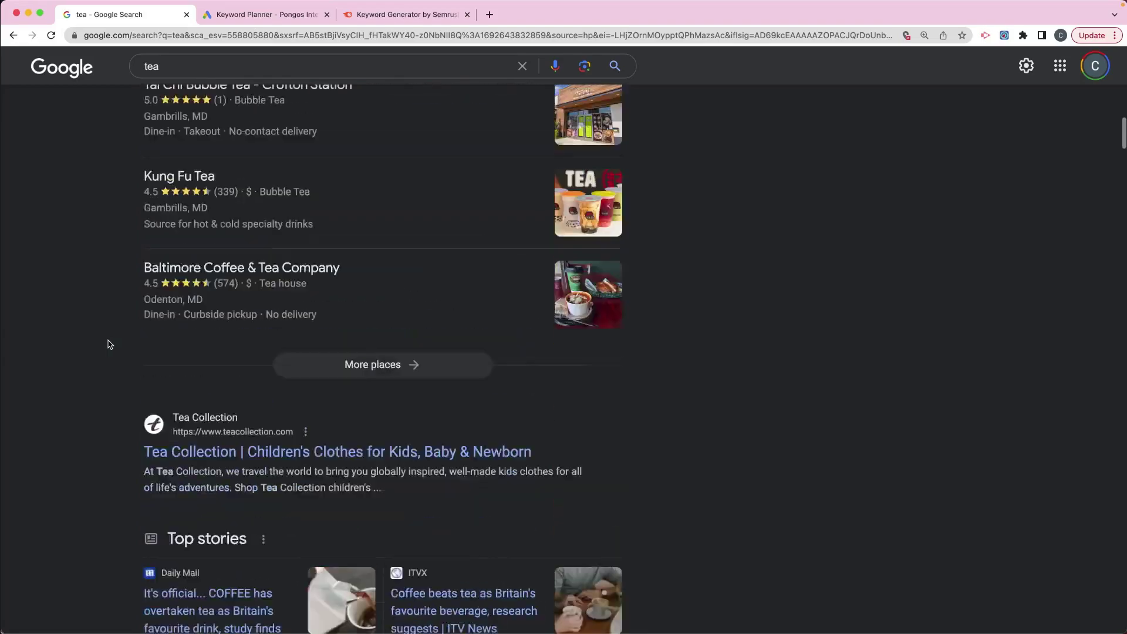
pyautogui.scroll(-1, 108, 345)
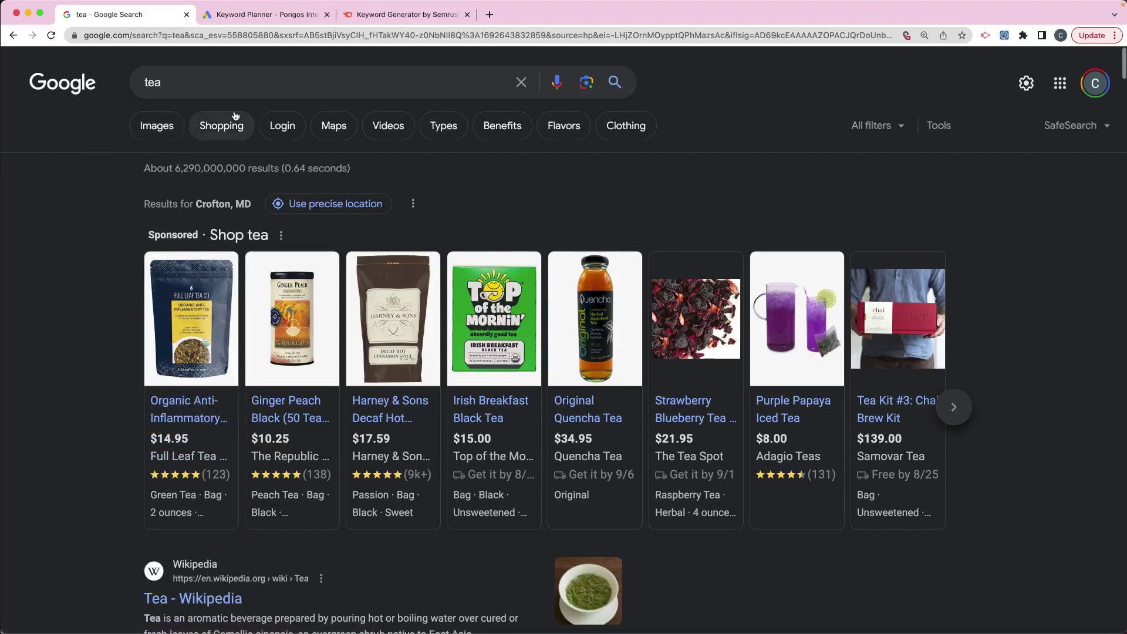
# Step: Switch to Keyword Planner in Google Ads and open the Discover new keywords form
pyautogui.click(232, 18)
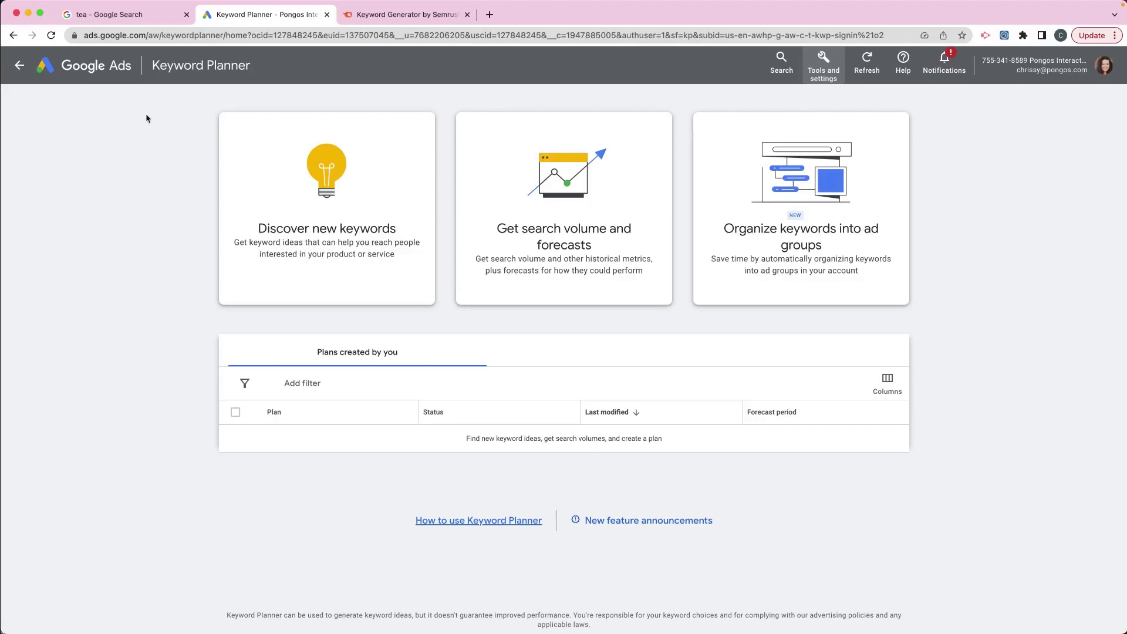
pyautogui.click(118, 18)
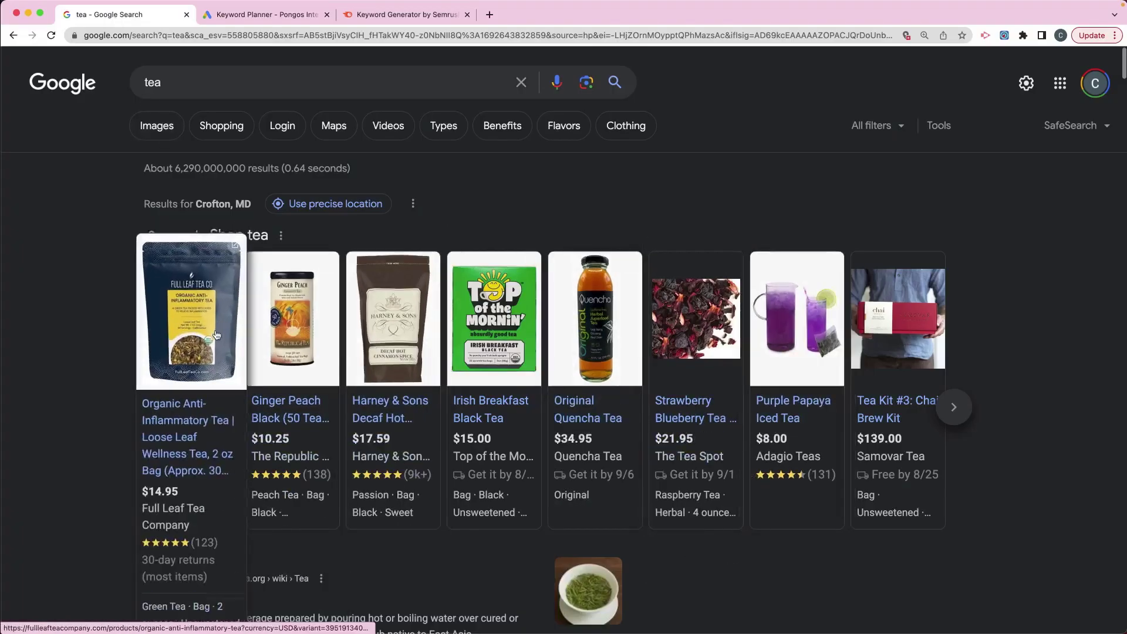
pyautogui.click(222, 18)
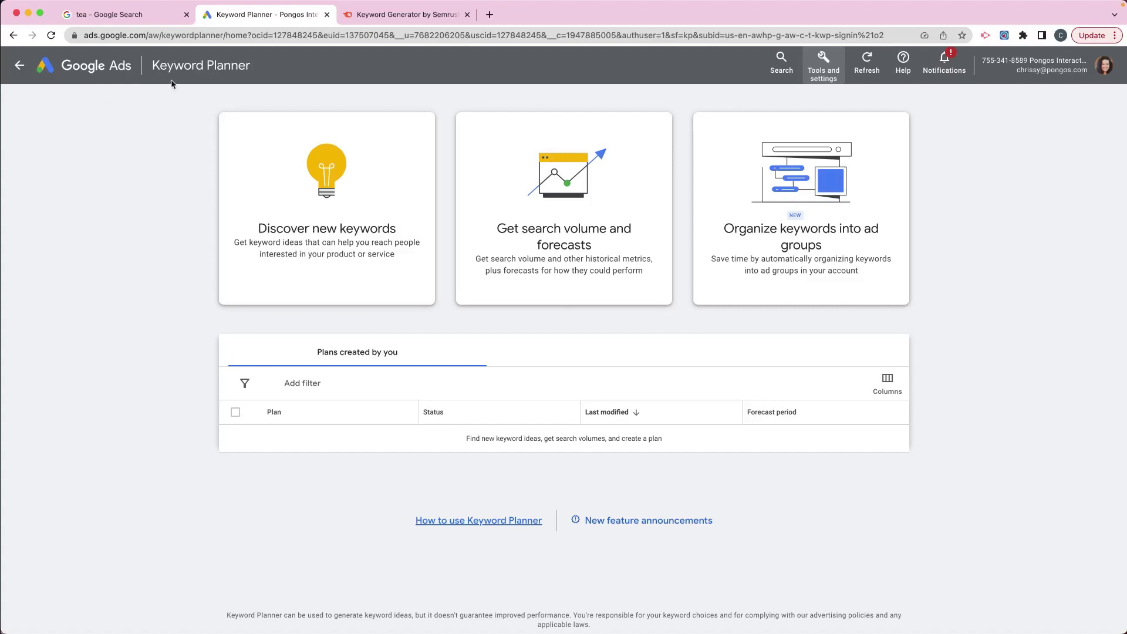
pyautogui.click(823, 64)
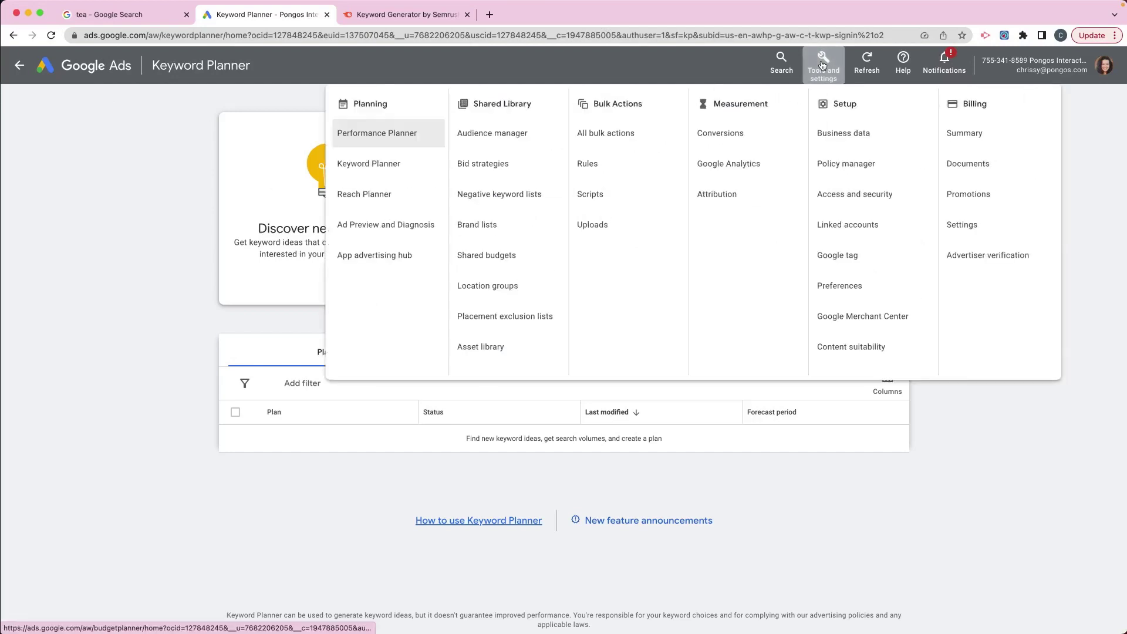
pyautogui.click(373, 167)
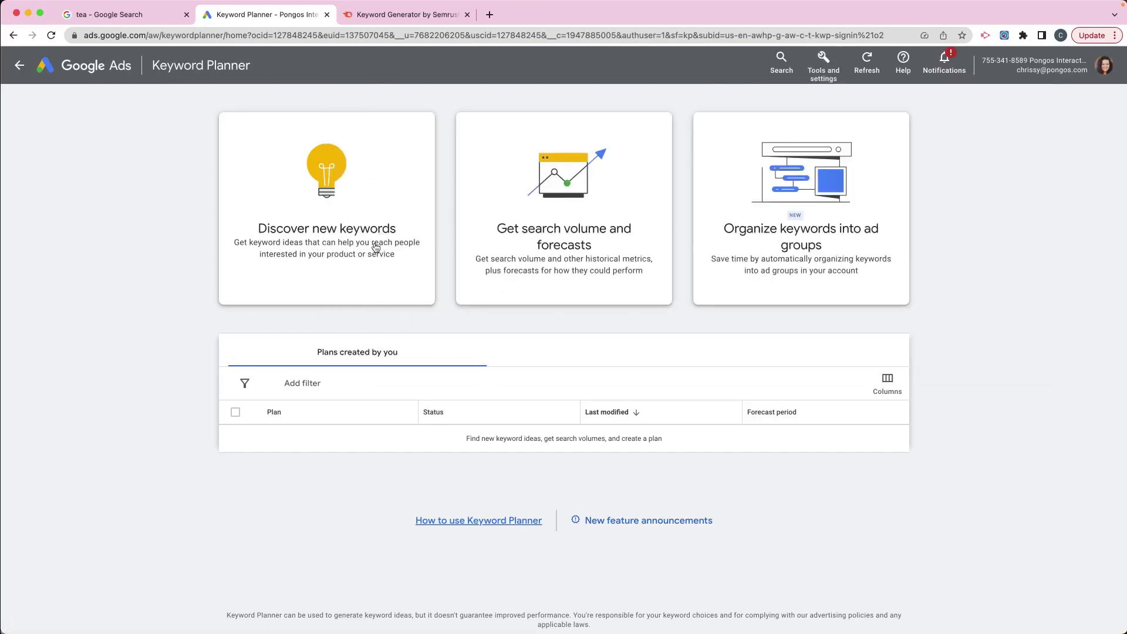
pyautogui.click(322, 237)
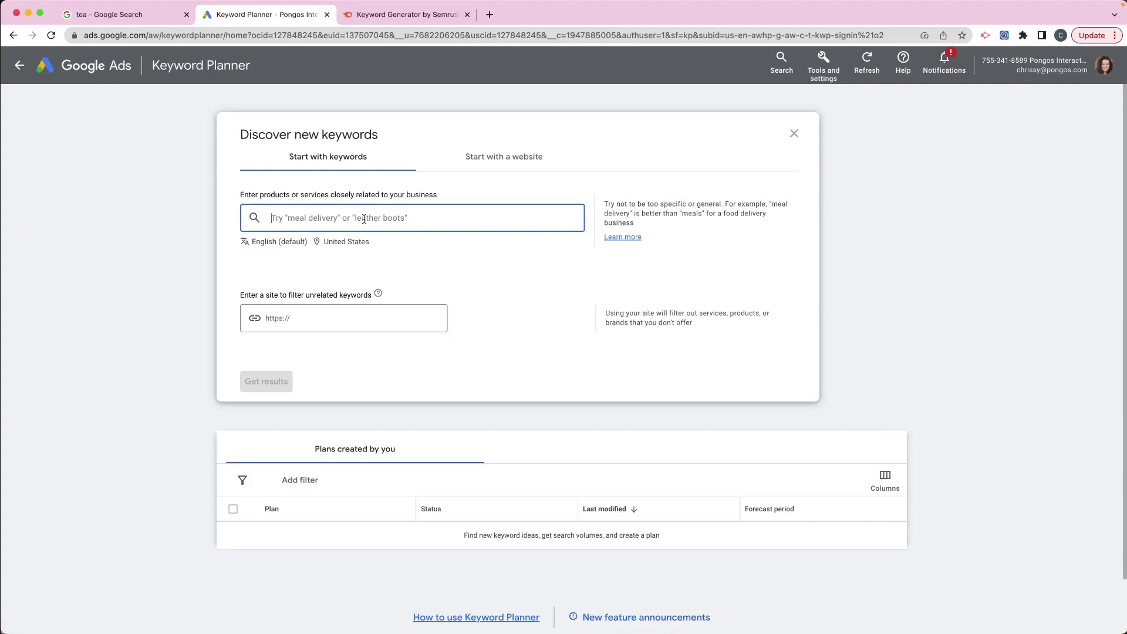
# Step: View the option to start keyword discovery with a website, and revisit the Places listings in the Google results for "tea"
pyautogui.click(501, 164)
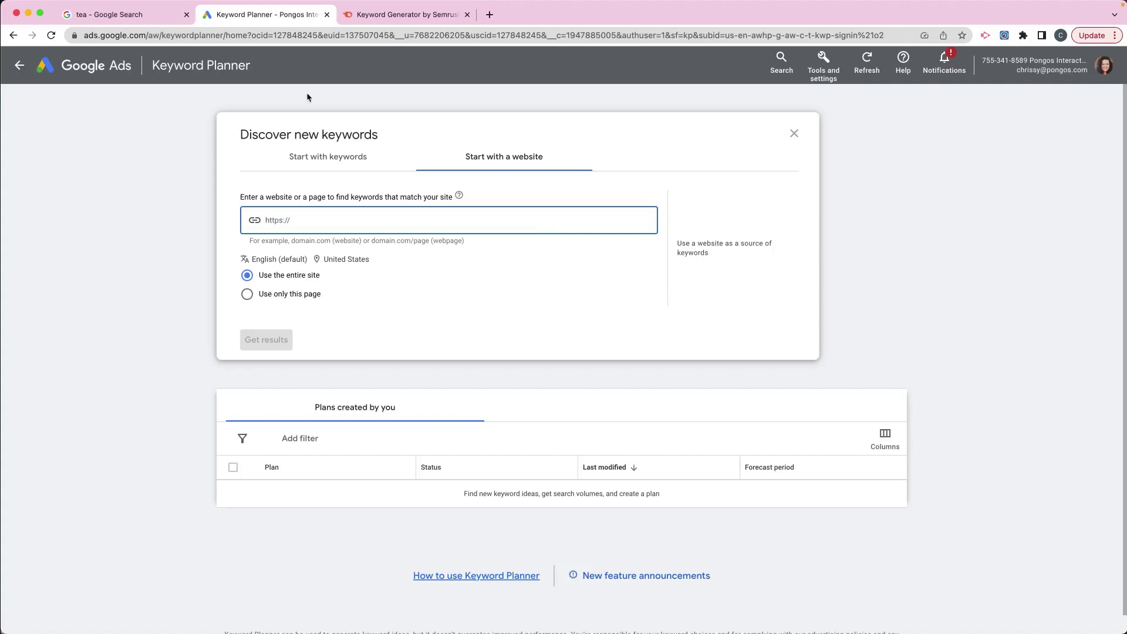
pyautogui.click(116, 15)
pyautogui.scroll(-2, 220, 198)
pyautogui.scroll(-15, 220, 200)
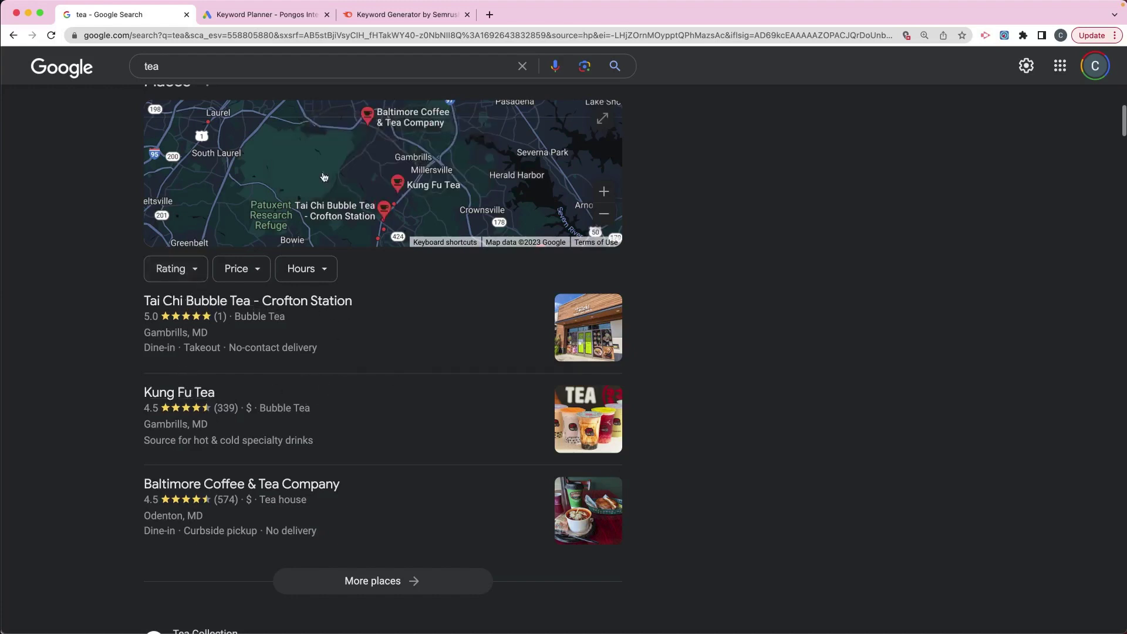
# Step: Get keyword ideas in Keyword Planner by starting with the keyword "tea"
pyautogui.click(238, 13)
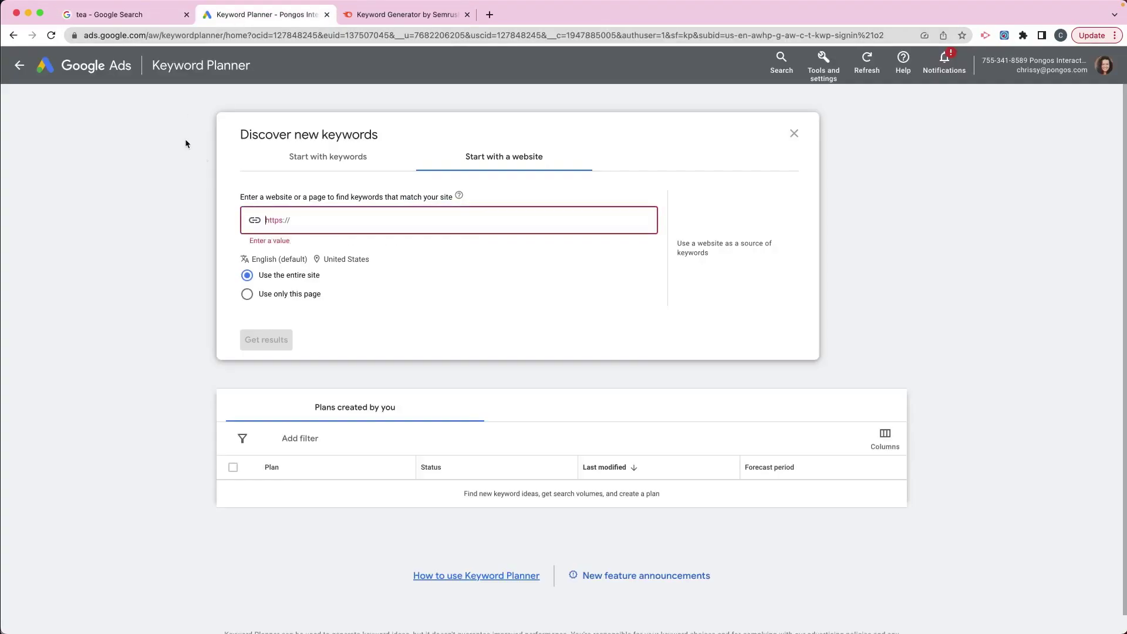
pyautogui.click(322, 165)
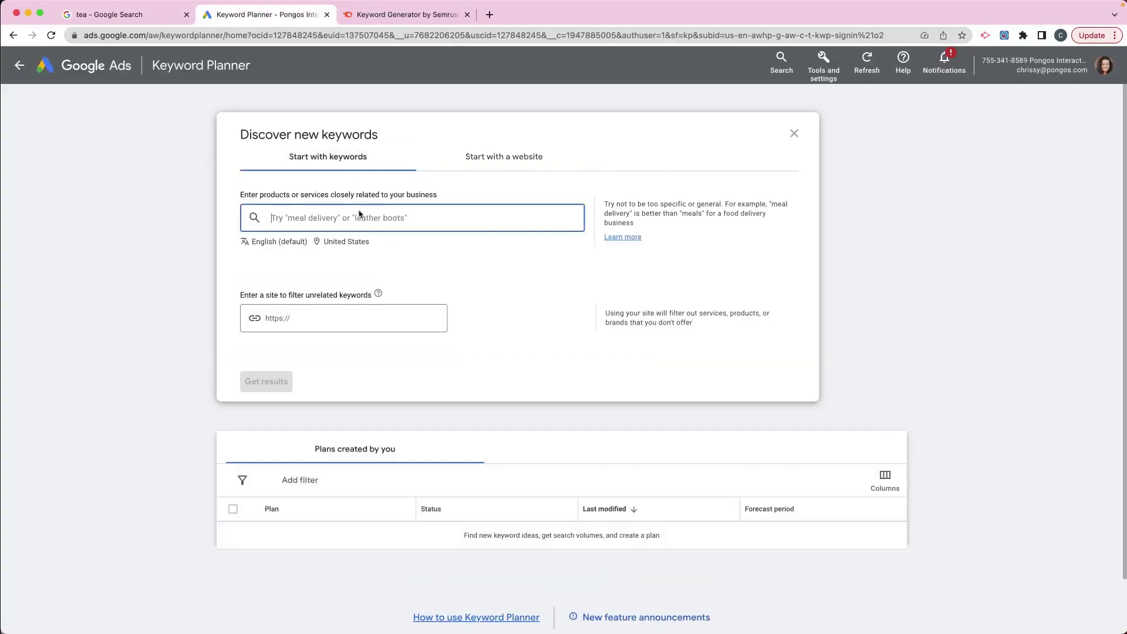
pyautogui.write('tea')
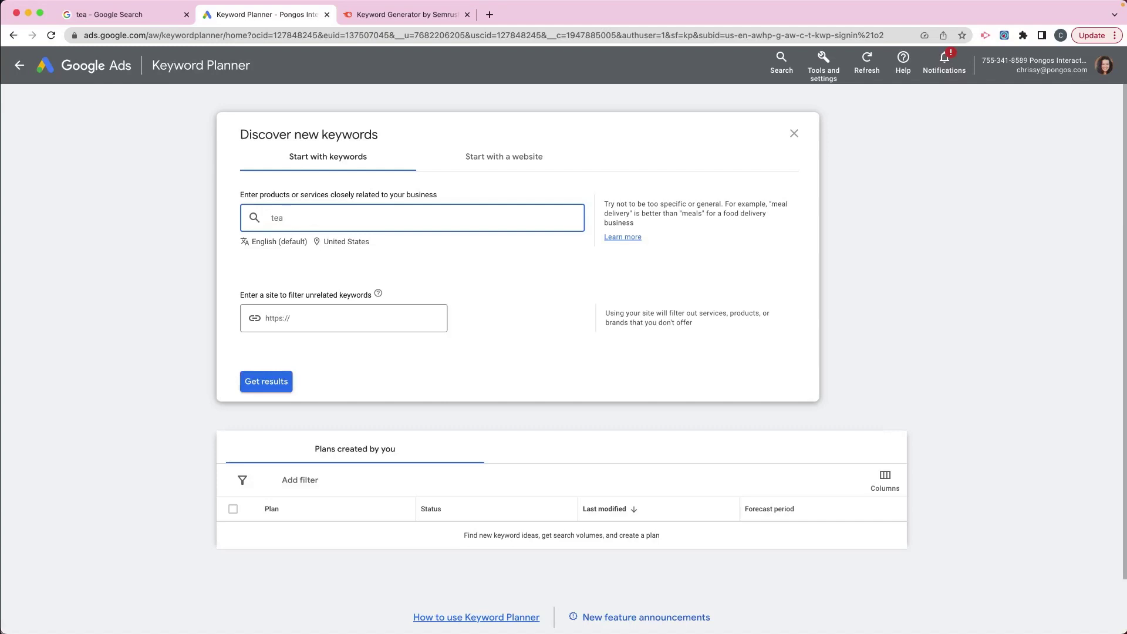
pyautogui.click(263, 385)
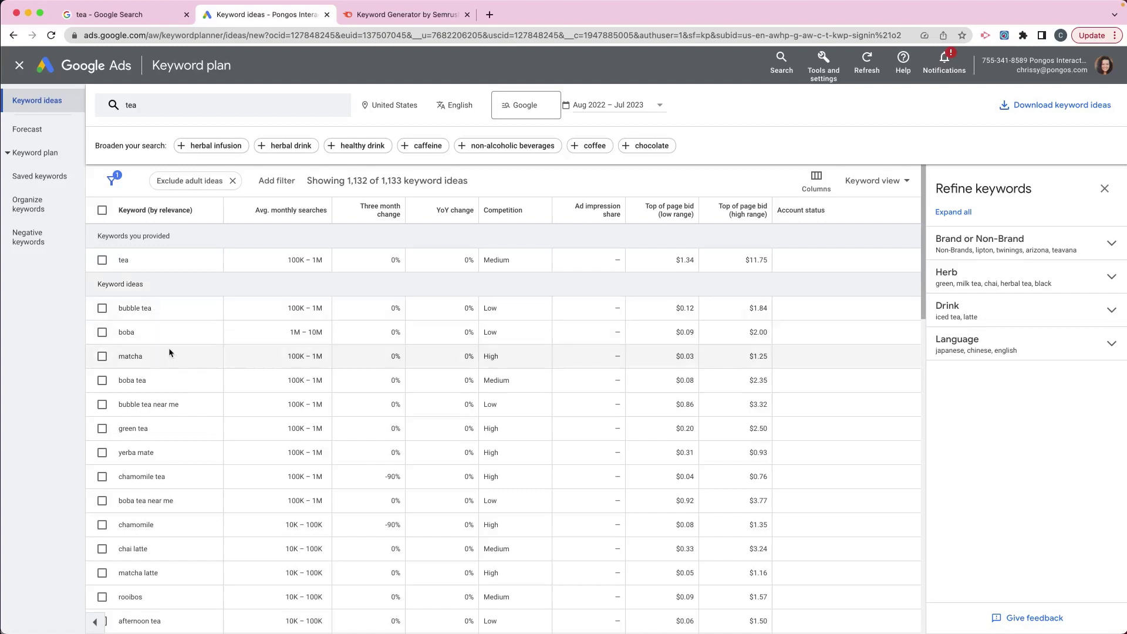
# Step: Review the keyword ideas for "tea" with their average monthly searches and competition levels
pyautogui.scroll(-2, 175, 368)
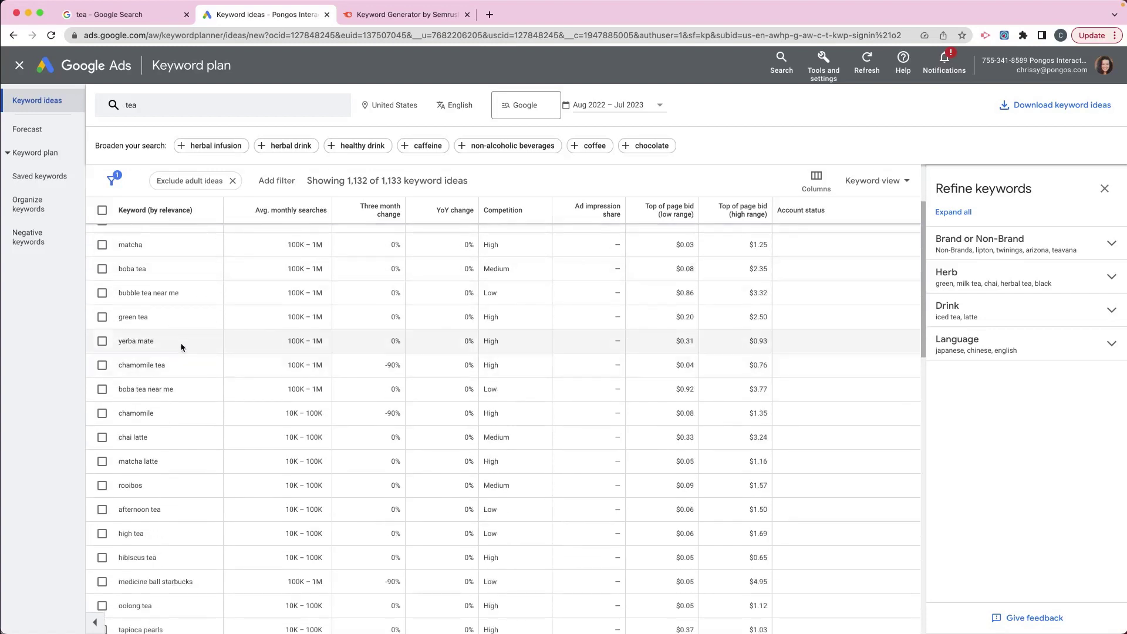
pyautogui.scroll(-1, 179, 340)
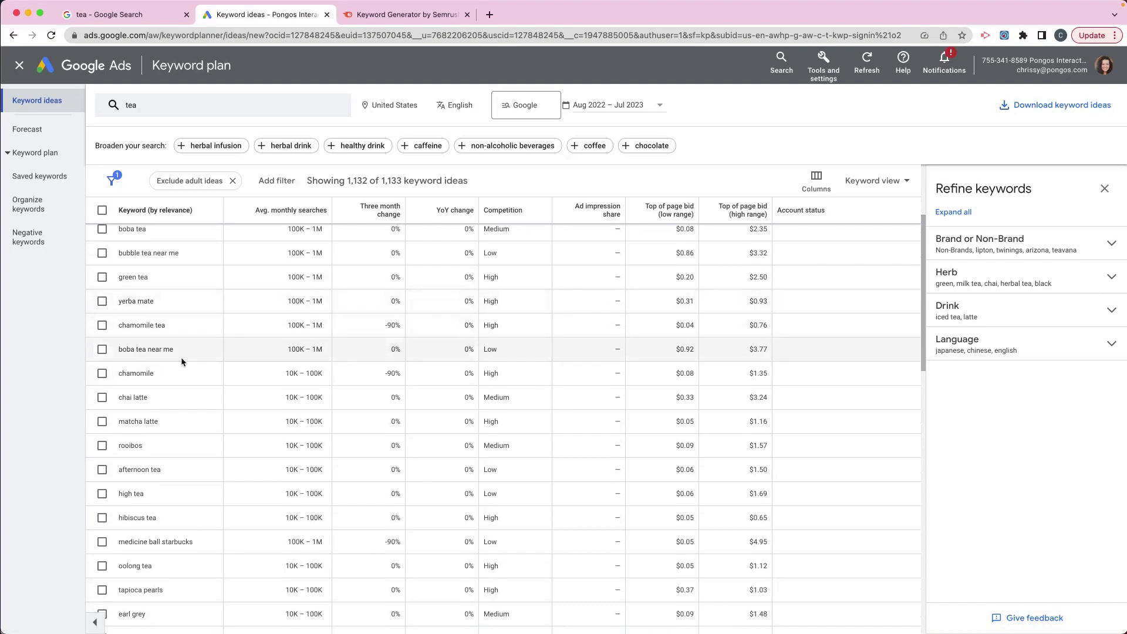
pyautogui.scroll(-1, 186, 366)
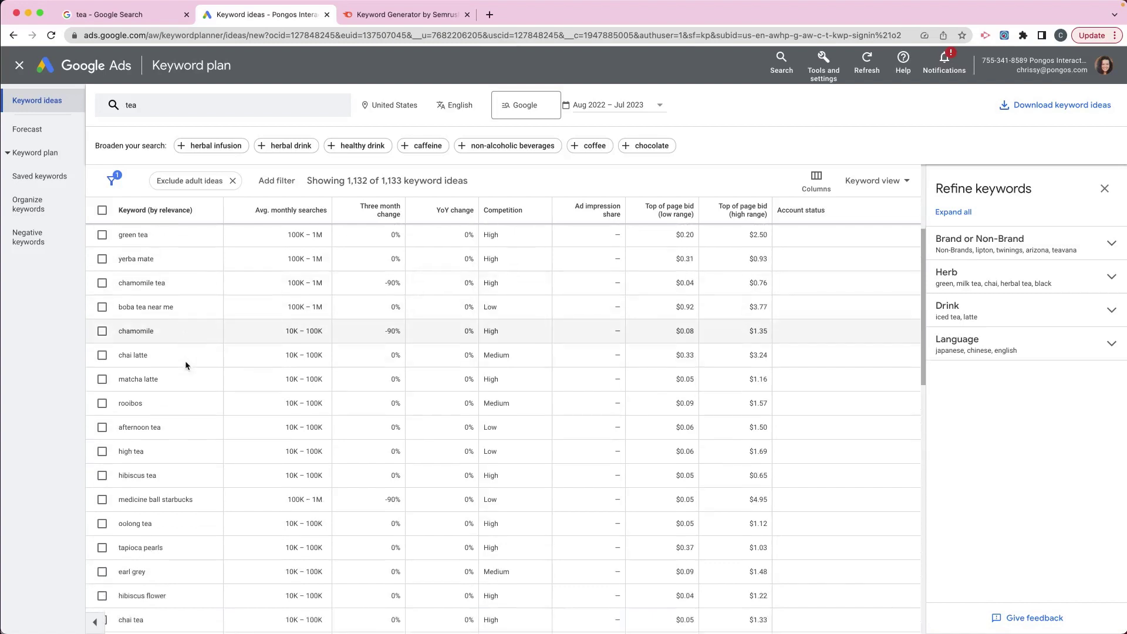
pyautogui.scroll(5, 185, 365)
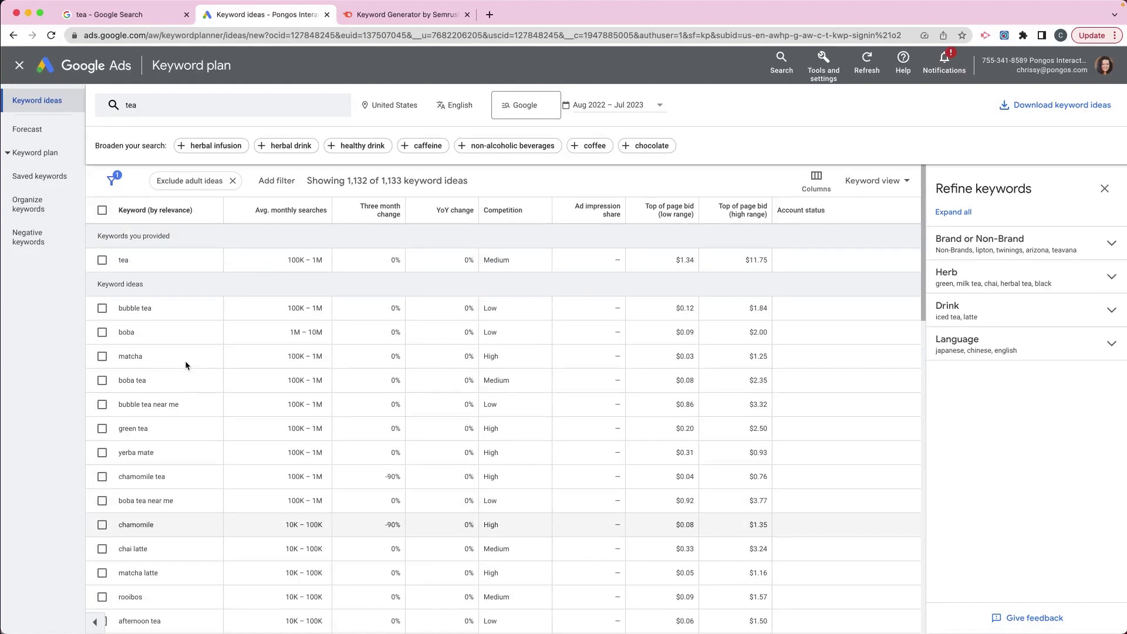
pyautogui.scroll(-3, 186, 365)
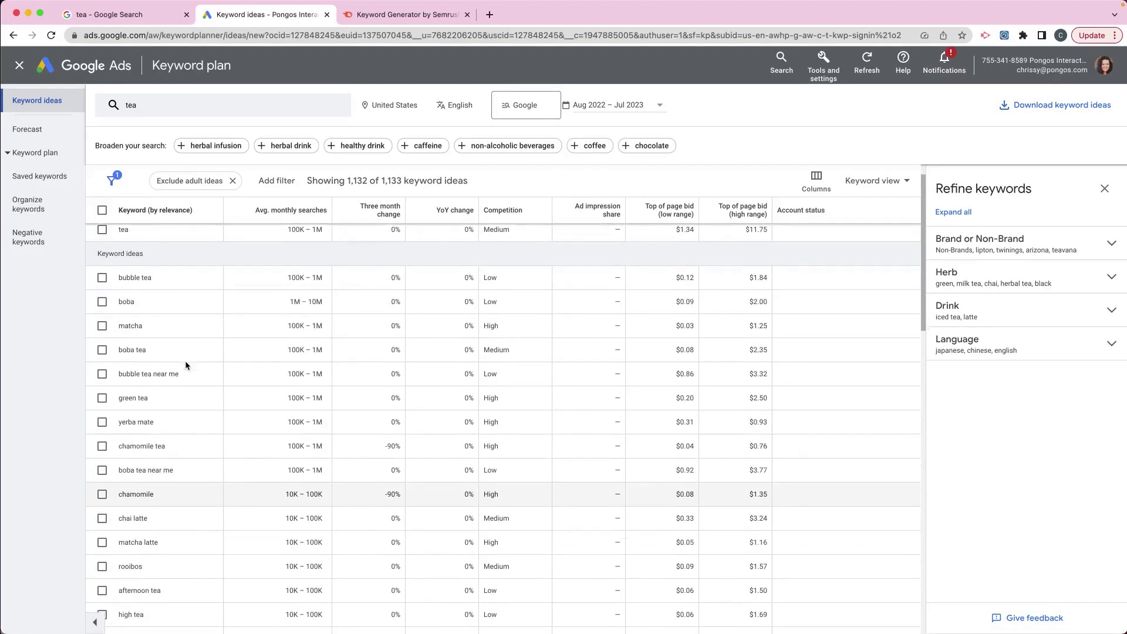
pyautogui.scroll(3, 206, 418)
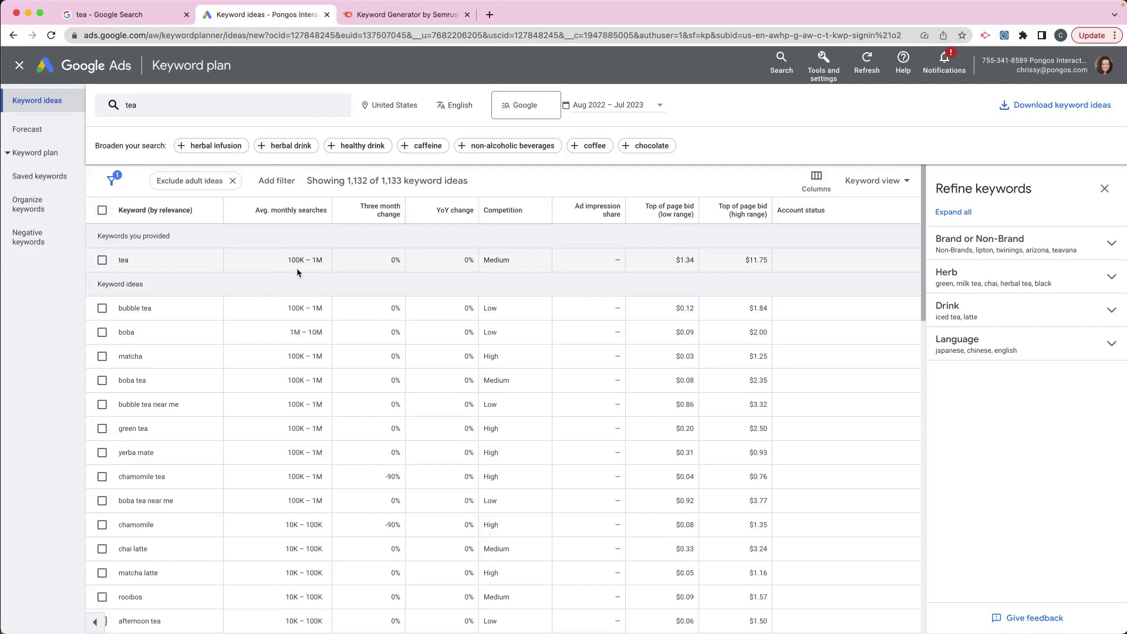
pyautogui.moveTo(505, 212)
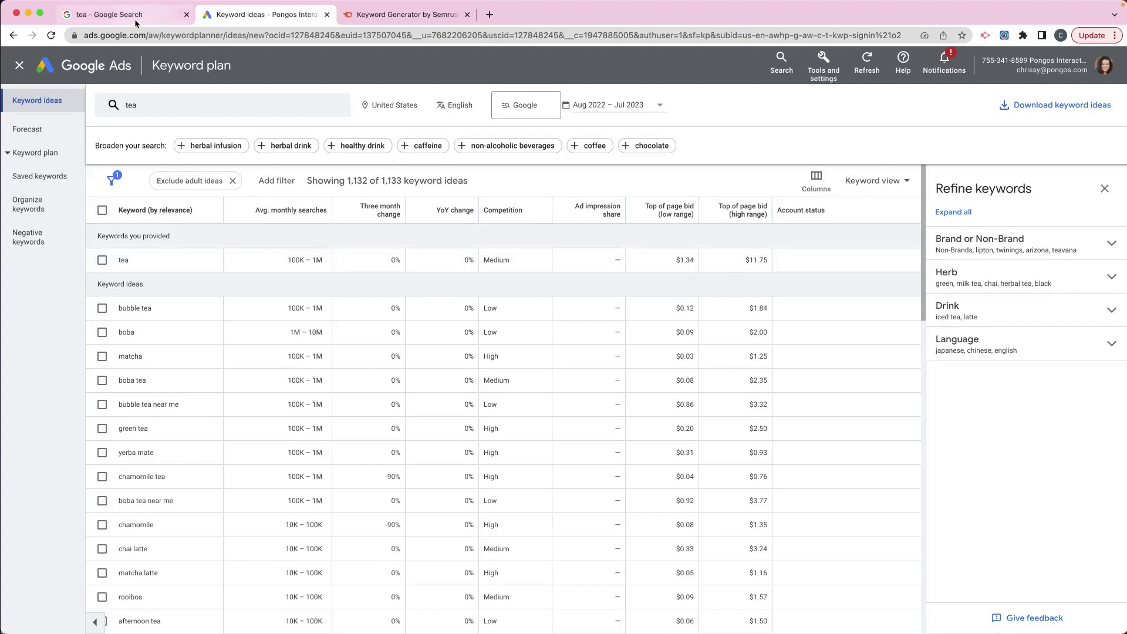
# Step: Switch back to the Google results for "tea" and examine the sponsored Shop tea ads above the organic results
pyautogui.click(111, 14)
pyautogui.scroll(3, 405, 165)
pyautogui.scroll(10, 662, 213)
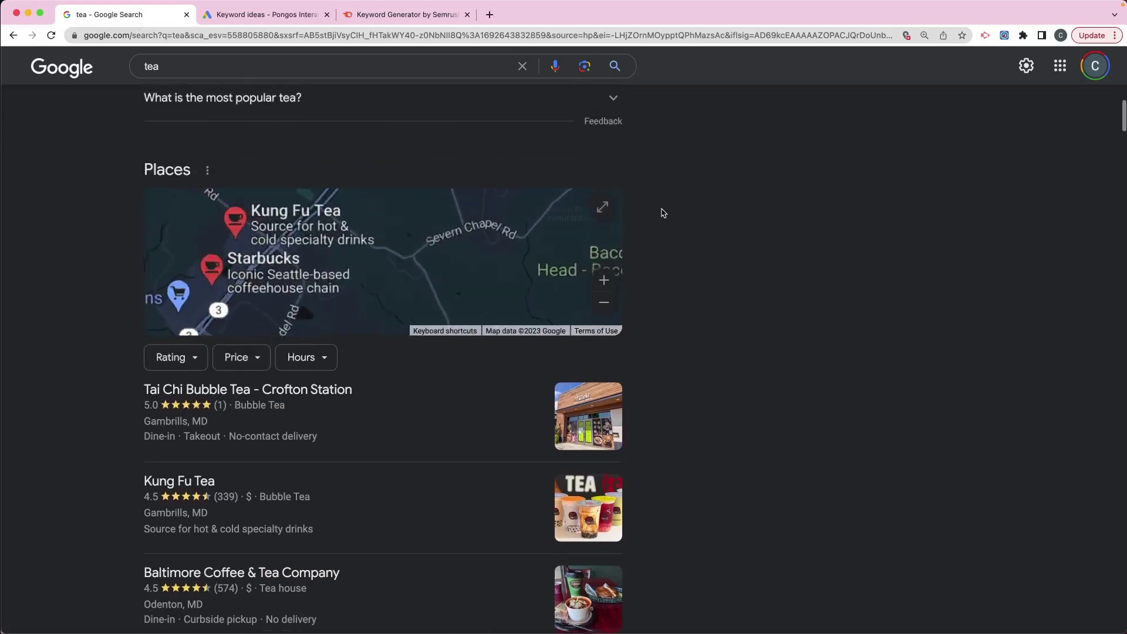
pyautogui.scroll(7, 662, 214)
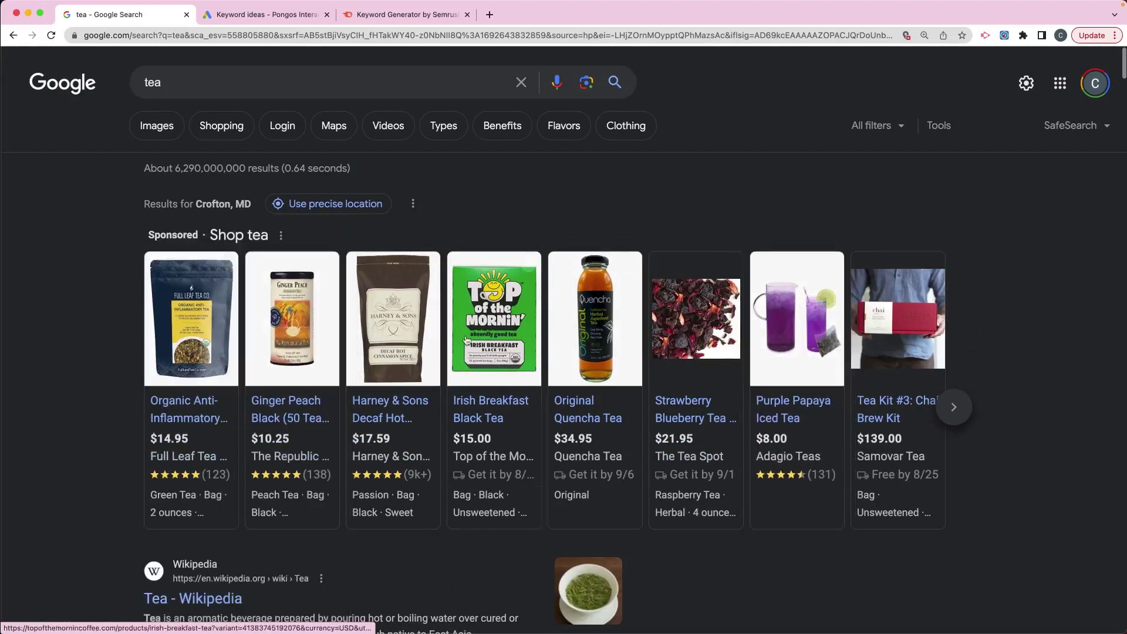
# Step: Return to Keyword Planner, sort the keyword ideas by competition in ascending order and look at the first low-competition keywords
pyautogui.click(264, 14)
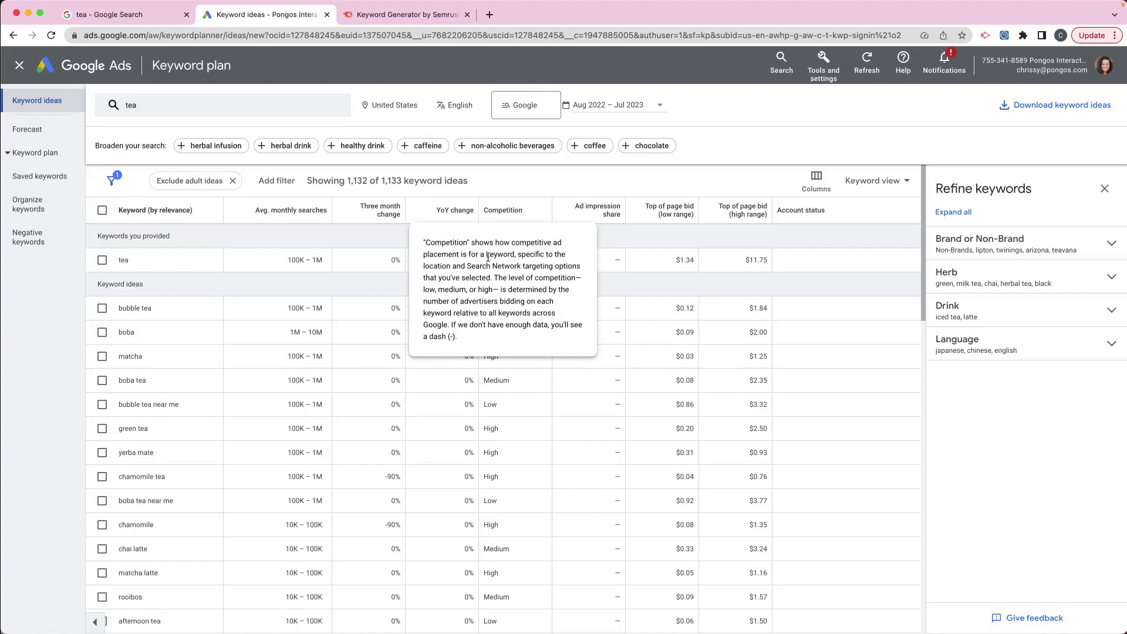
pyautogui.click(521, 214)
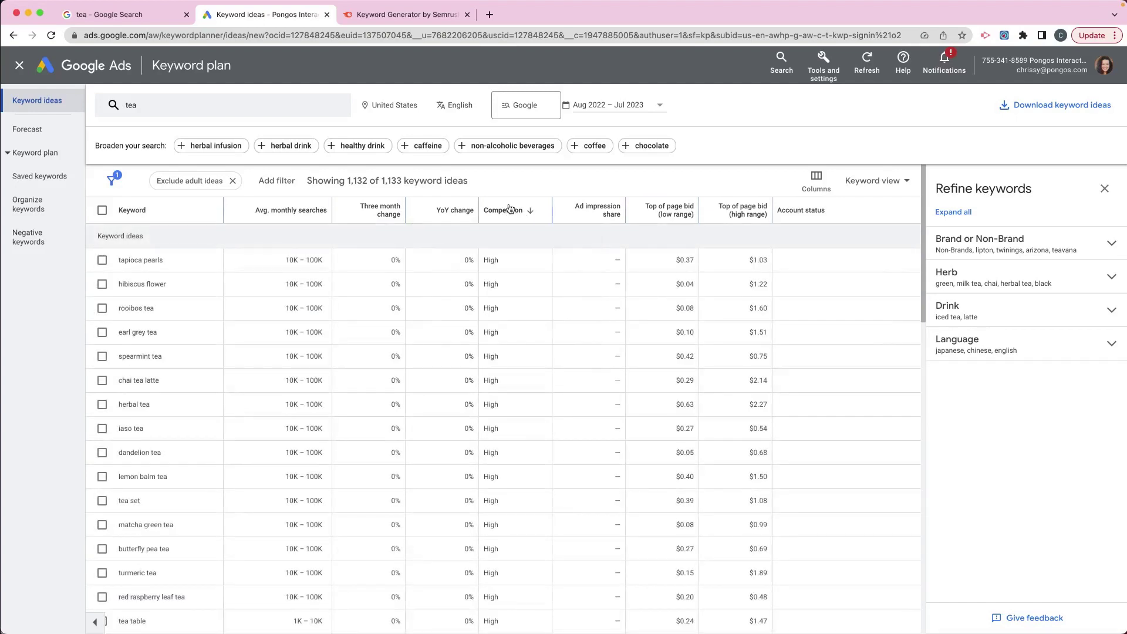
pyautogui.click(509, 210)
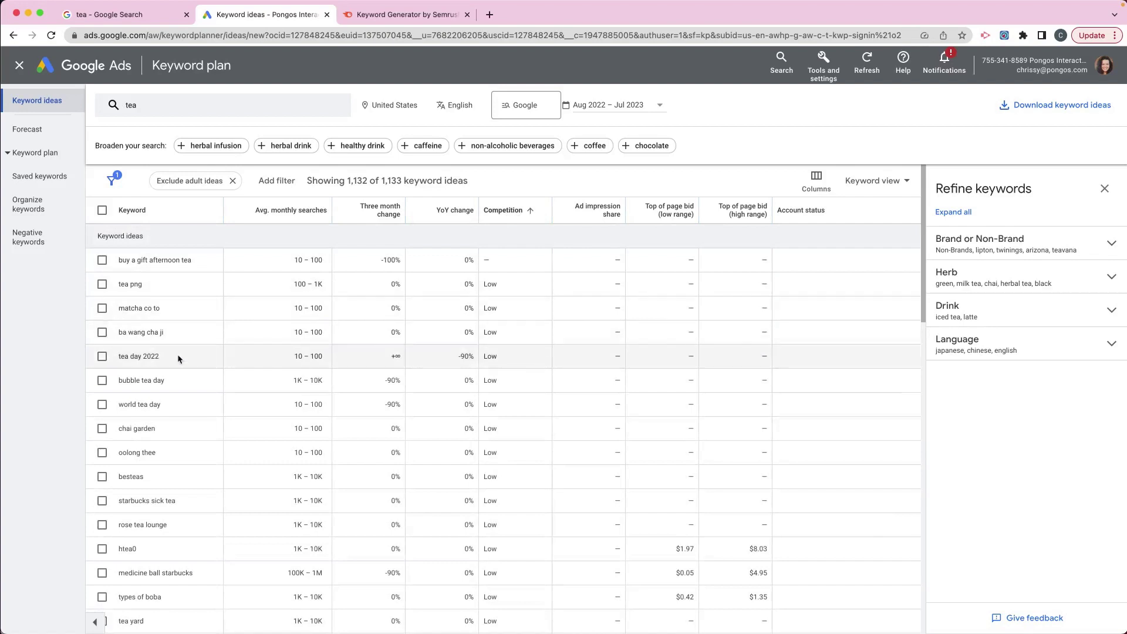
pyautogui.scroll(-1, 173, 382)
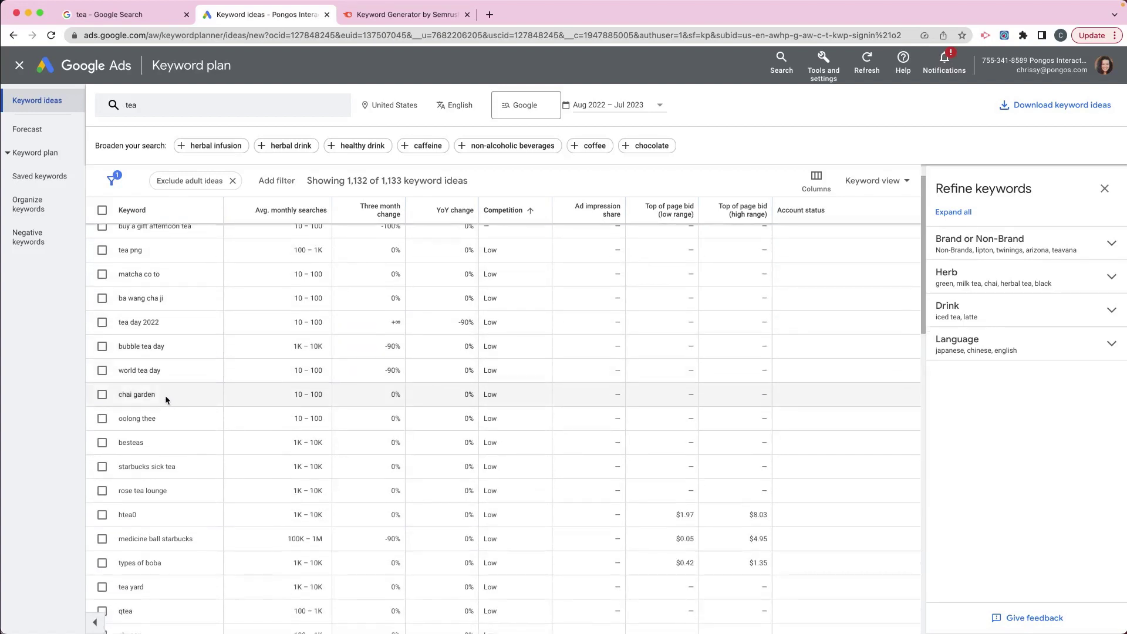
# Step: Look further down the list of low-competition keyword ideas for "tea" and their average monthly searches
pyautogui.scroll(-3, 165, 399)
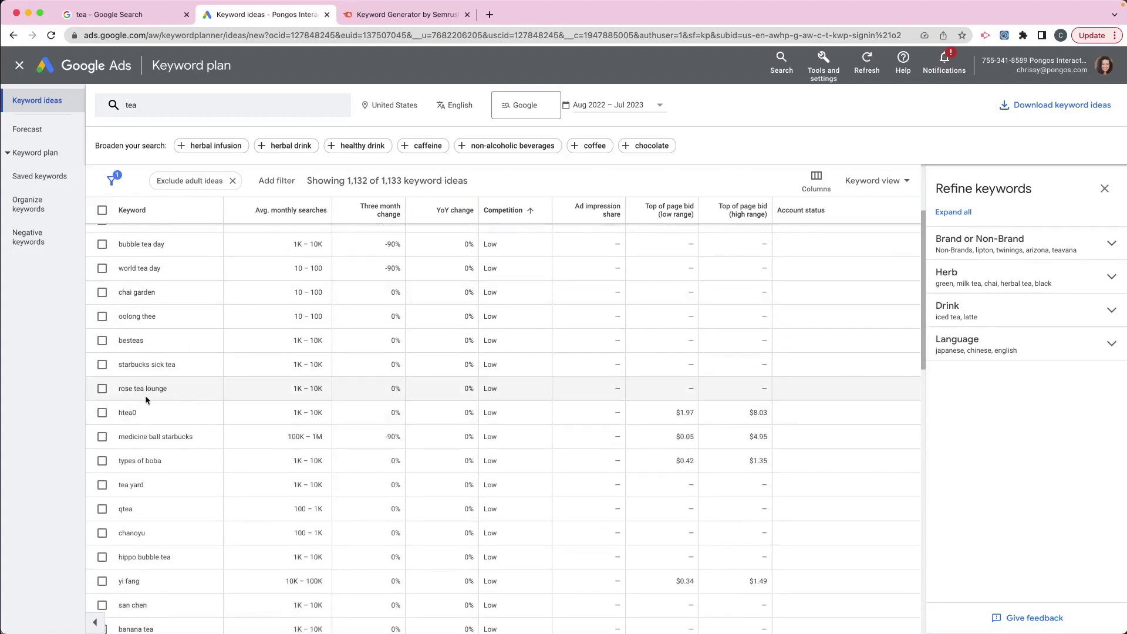
pyautogui.scroll(-5, 177, 394)
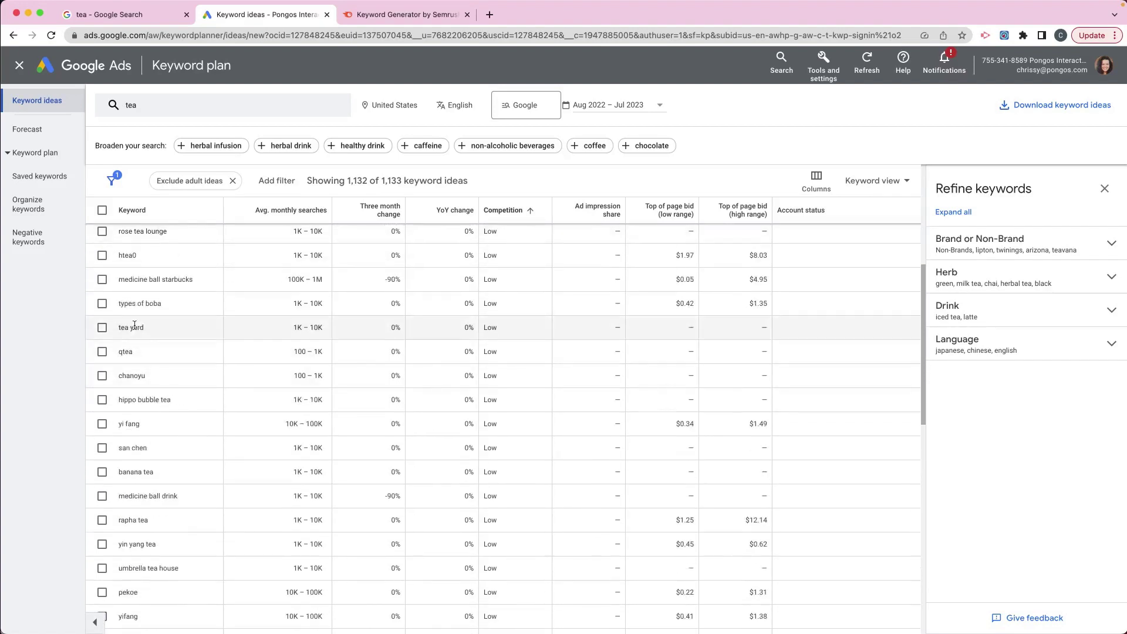
pyautogui.scroll(-7, 193, 381)
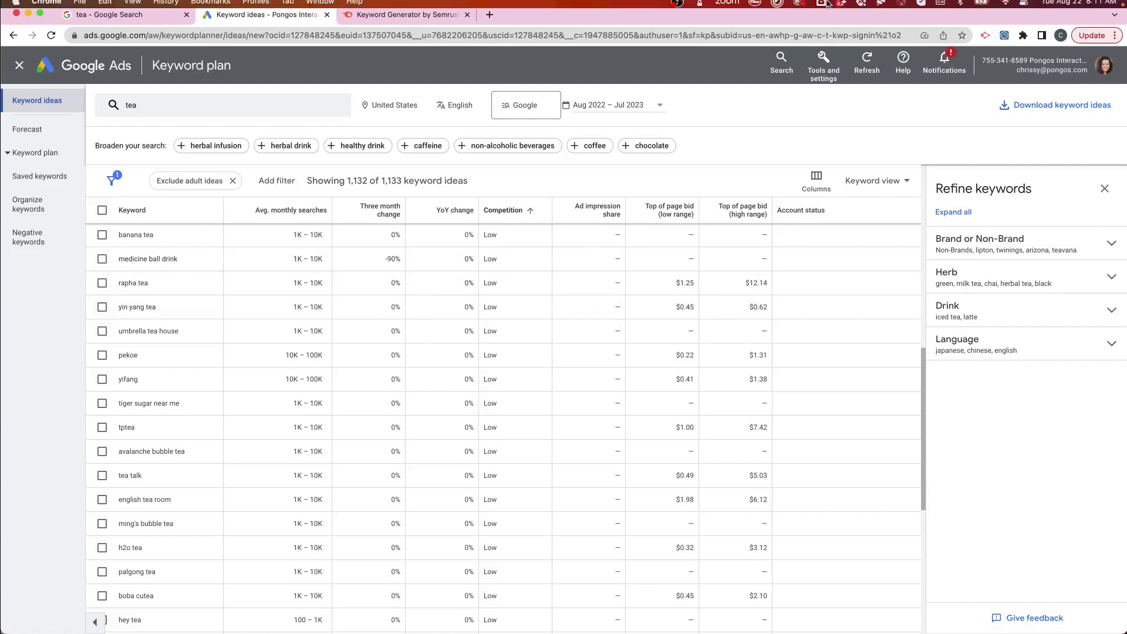
# Step: Switch to Semrush's Keyword Magic Tool and search for keyword suggestions for "tea" in the US database
pyautogui.click(364, 21)
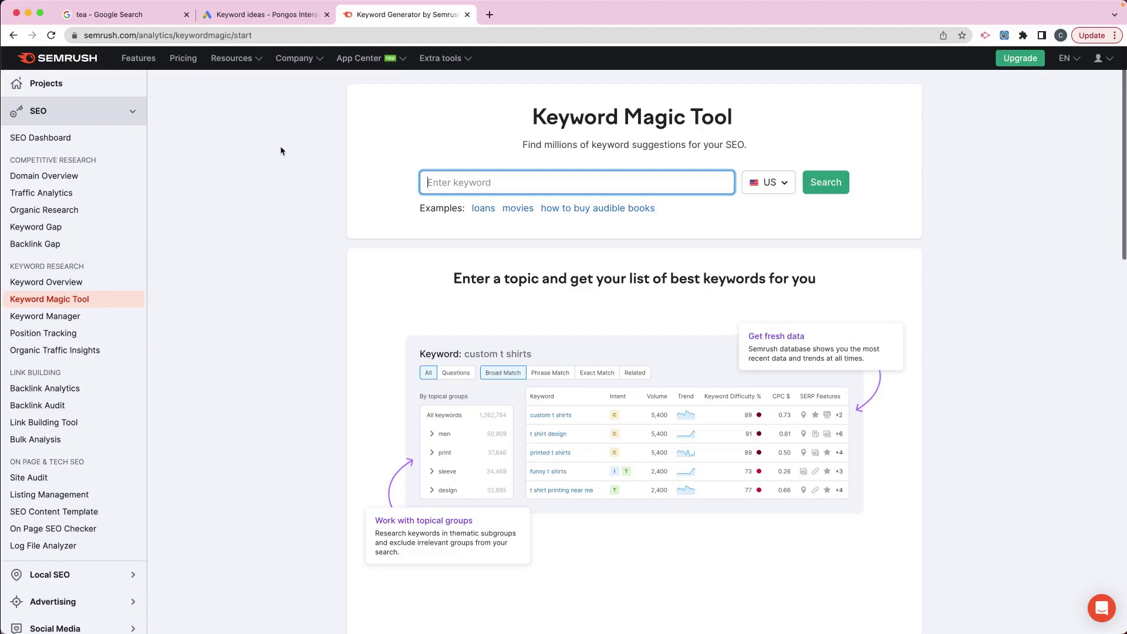
pyautogui.write('tea')
pyautogui.click(834, 182)
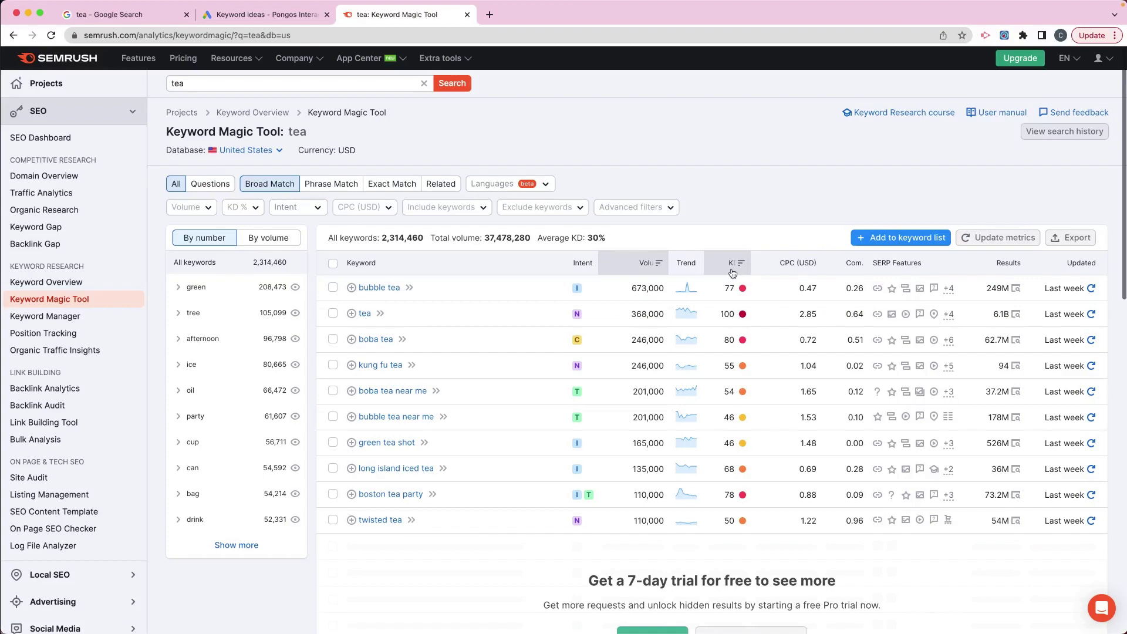
# Step: Filter the "tea" keyword suggestions to the Possible keyword difficulty range, 30–49%
pyautogui.moveTo(728, 285)
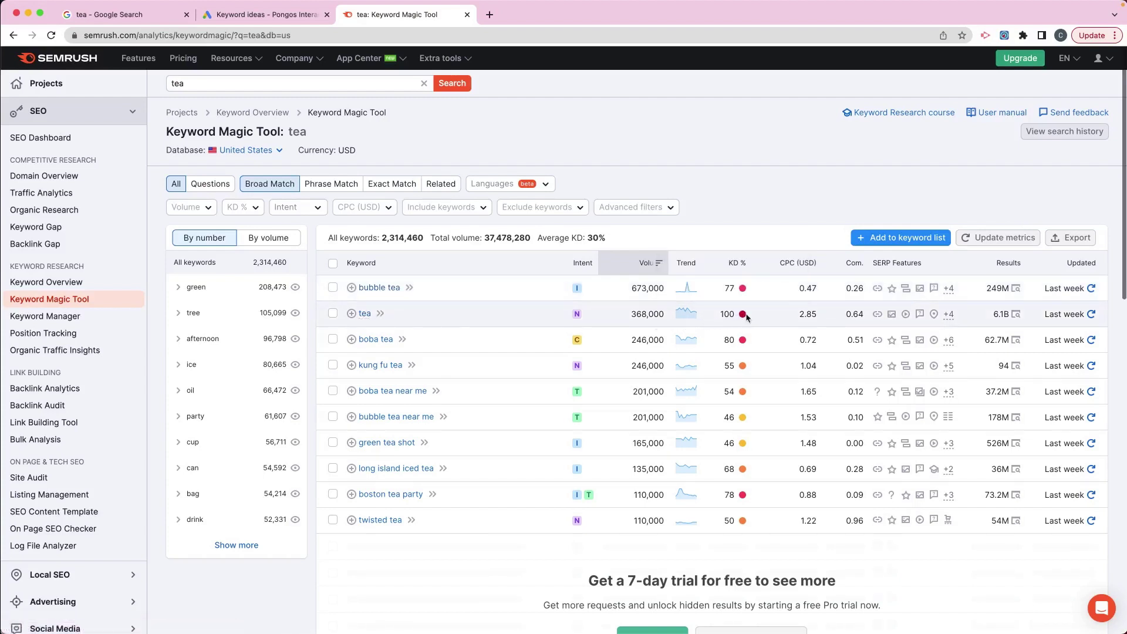
pyautogui.moveTo(742, 314)
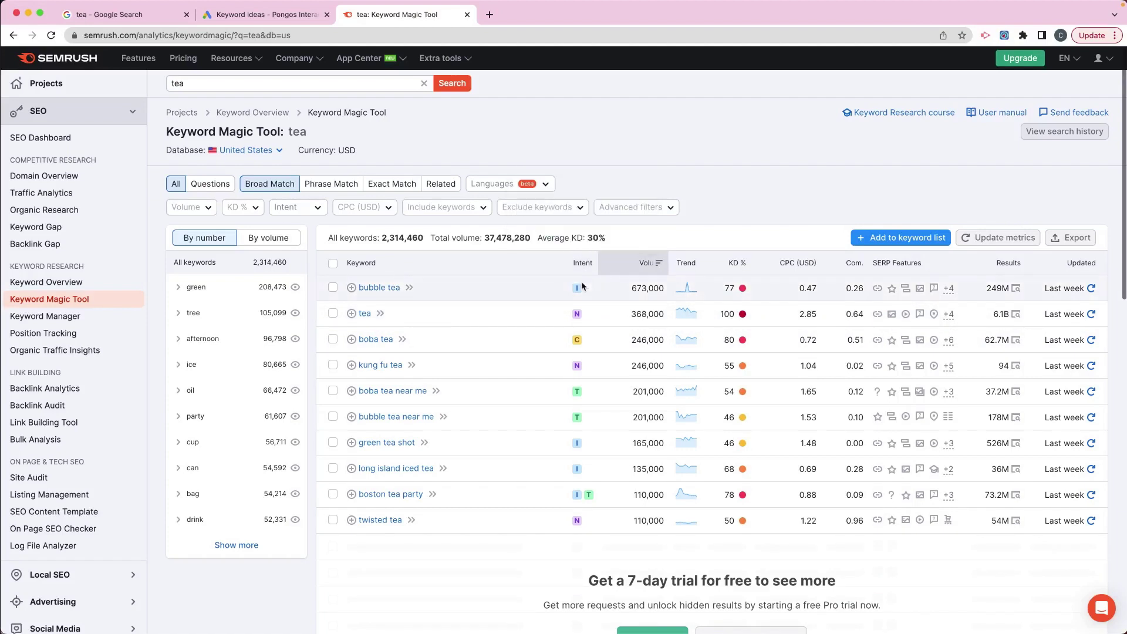
pyautogui.moveTo(575, 298)
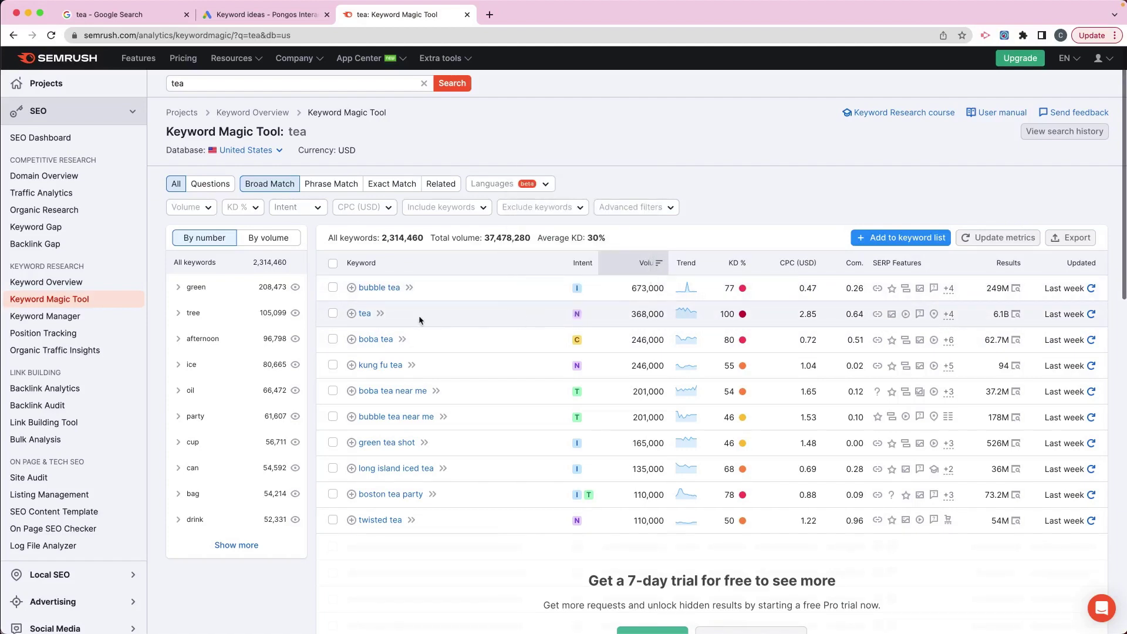
pyautogui.moveTo(577, 391)
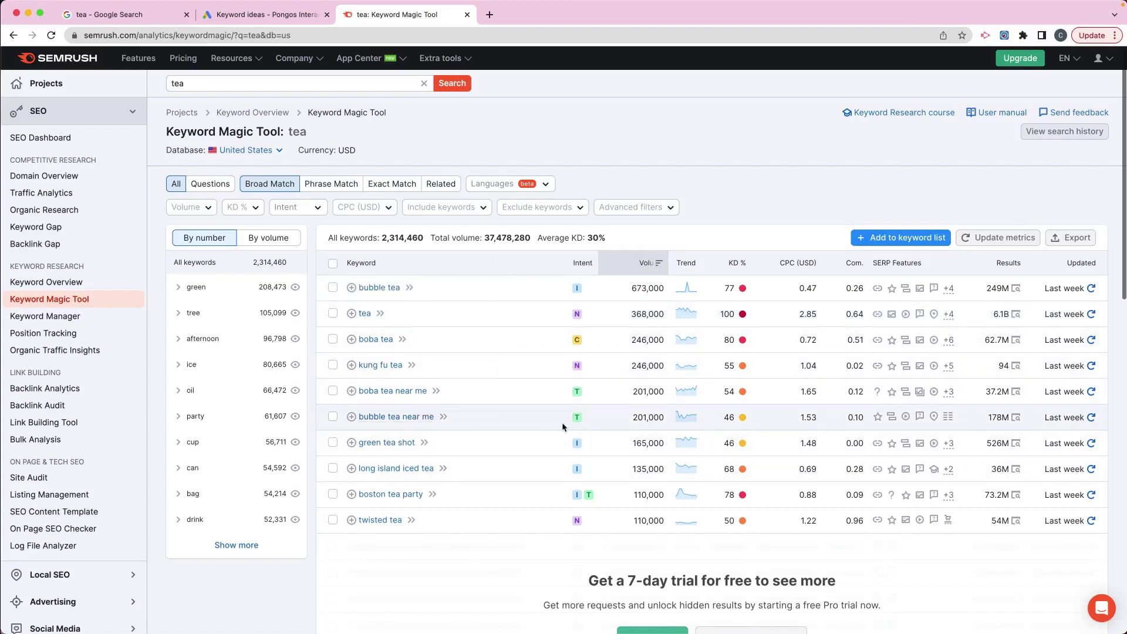
pyautogui.moveTo(580, 423)
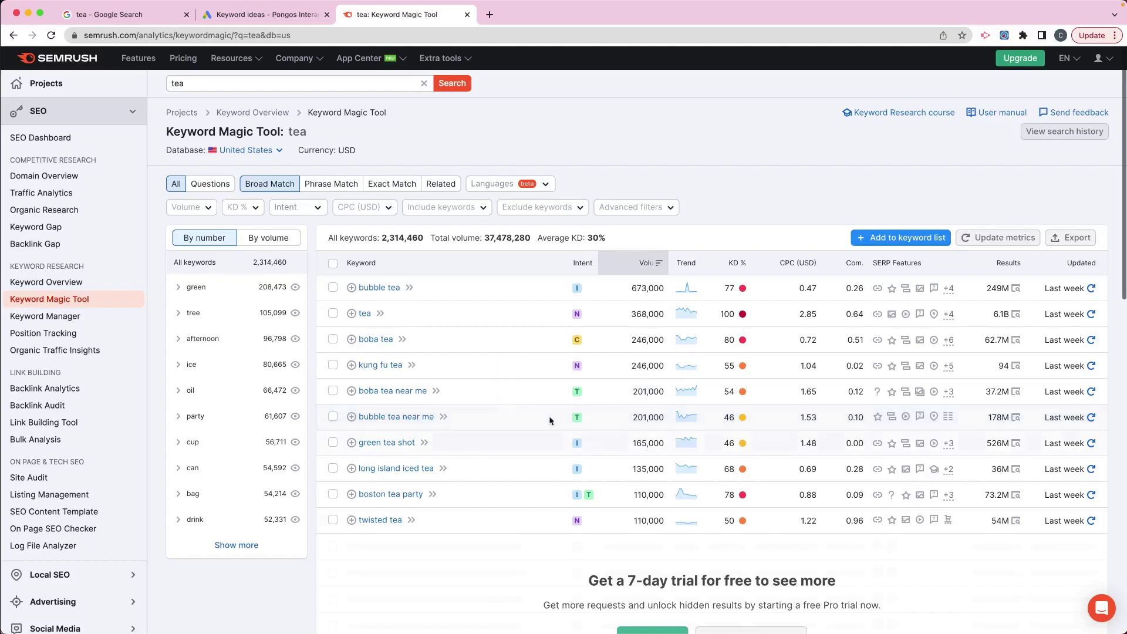
pyautogui.click(248, 210)
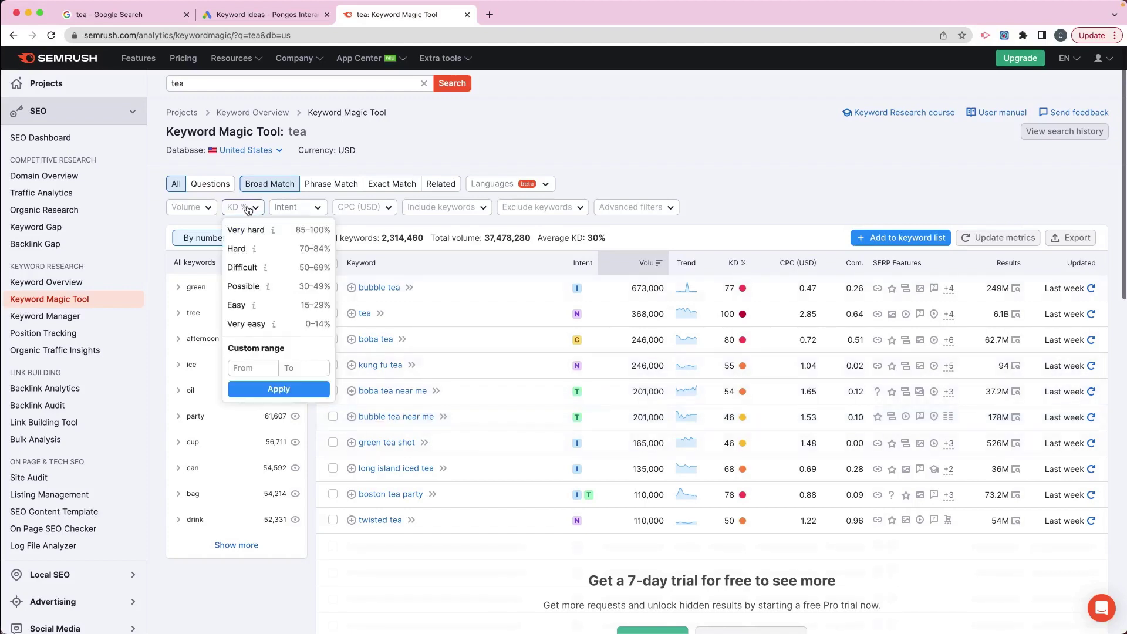
pyautogui.click(254, 289)
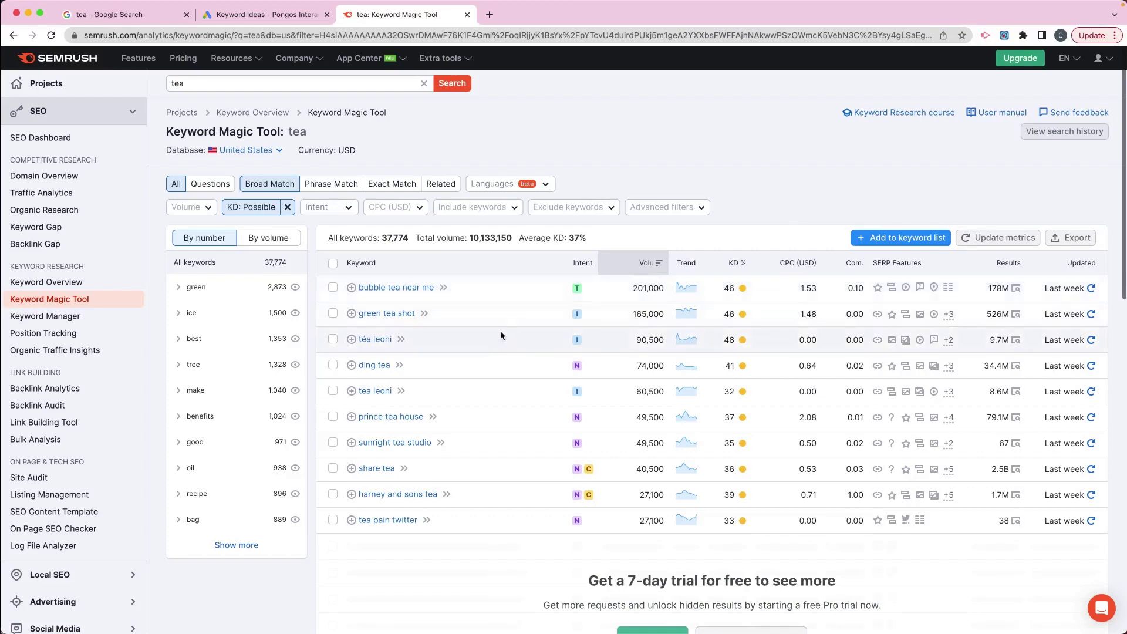
# Step: Look through the filtered keywords and open the keyword overview for "bubble tea near me"
pyautogui.moveTo(743, 285)
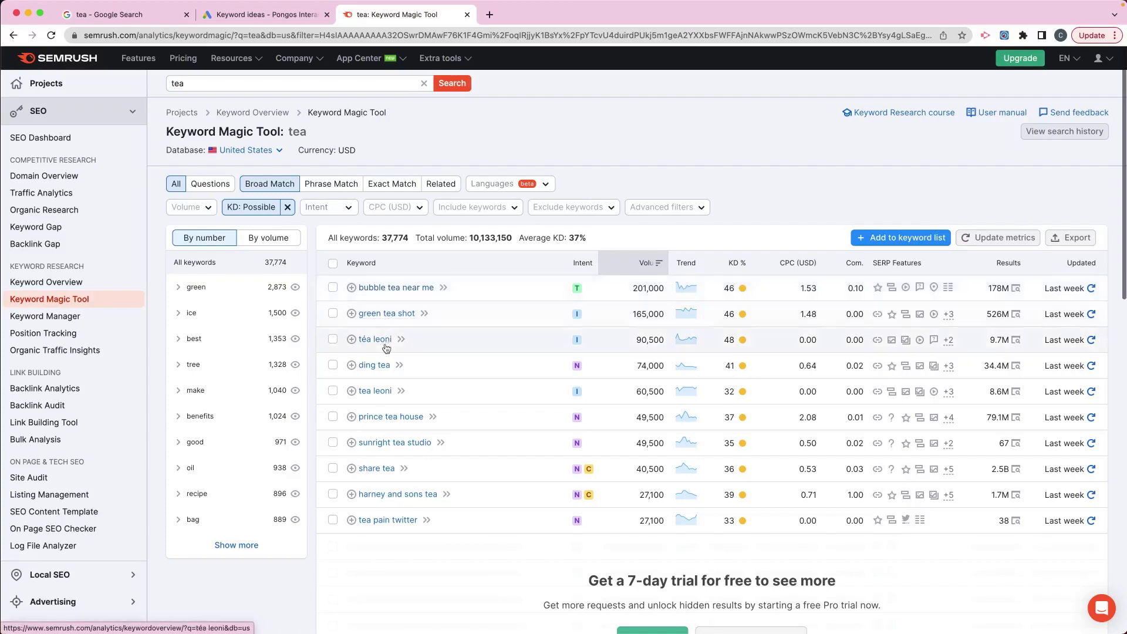
pyautogui.scroll(-3, 395, 489)
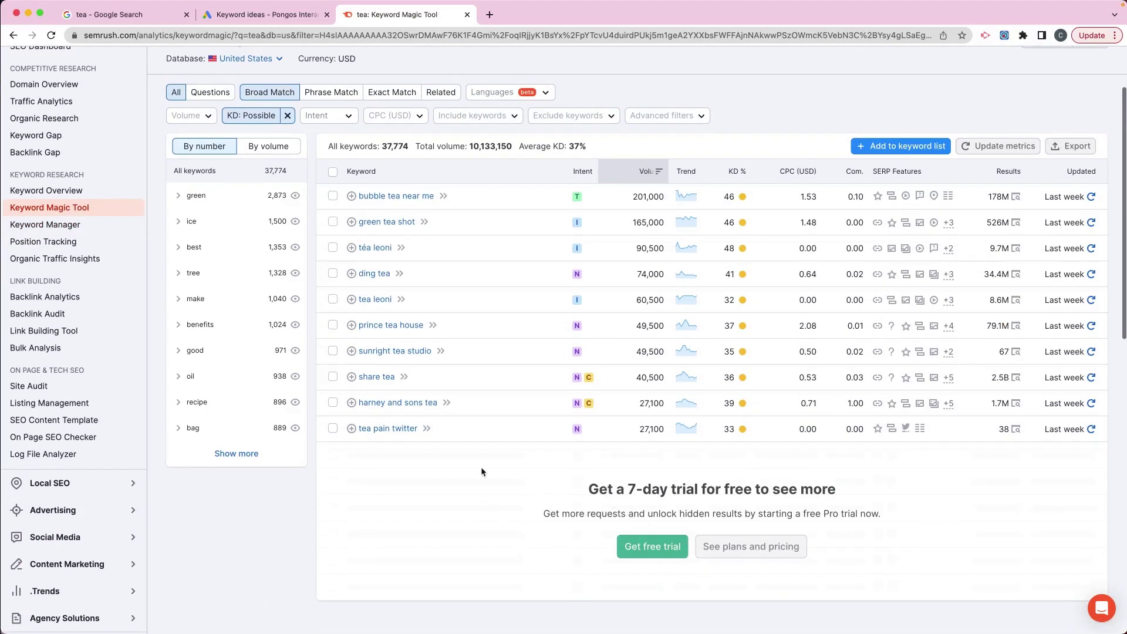
pyautogui.scroll(-3, 481, 472)
pyautogui.scroll(3, 481, 472)
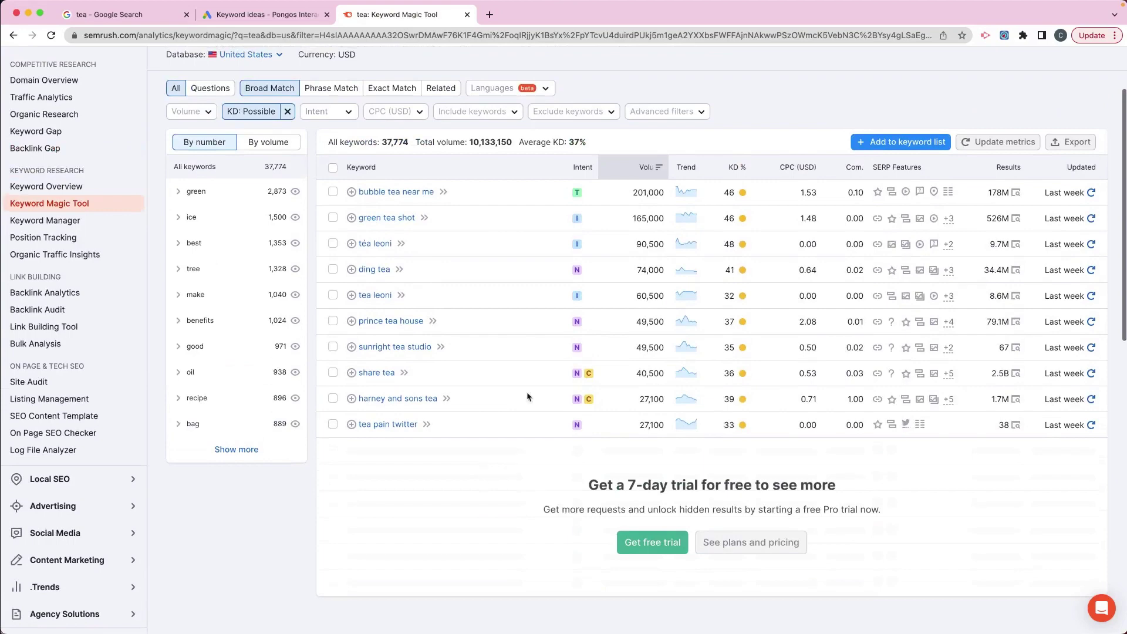
pyautogui.click(380, 193)
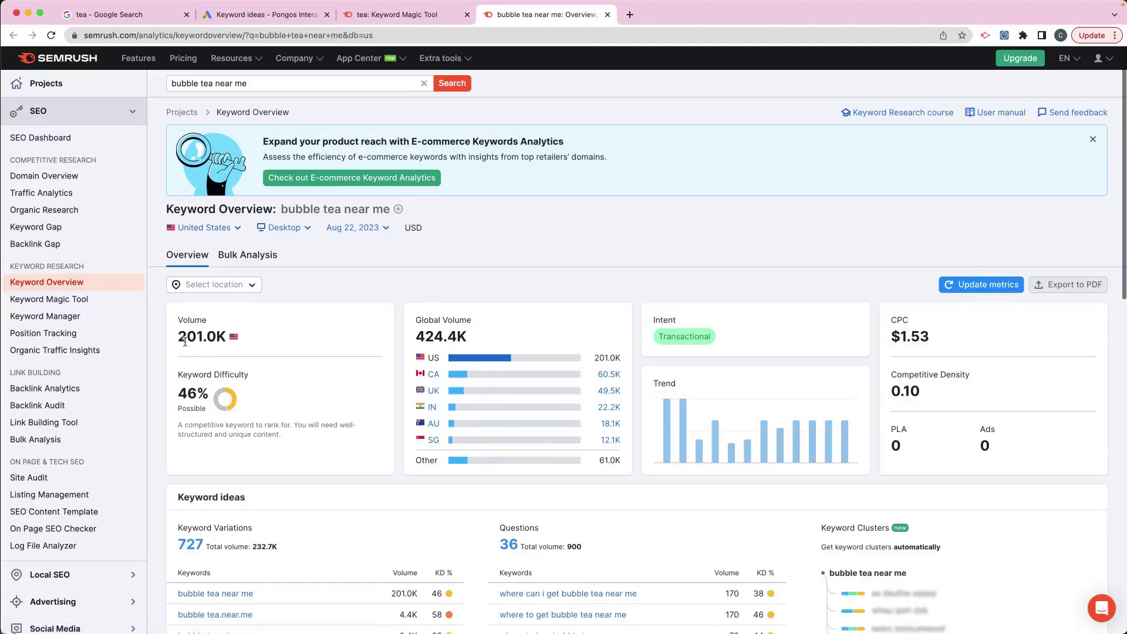
# Step: Check the country choices for the "bubble tea near me" overview and examine its volume metrics and keyword ideas
pyautogui.click(238, 230)
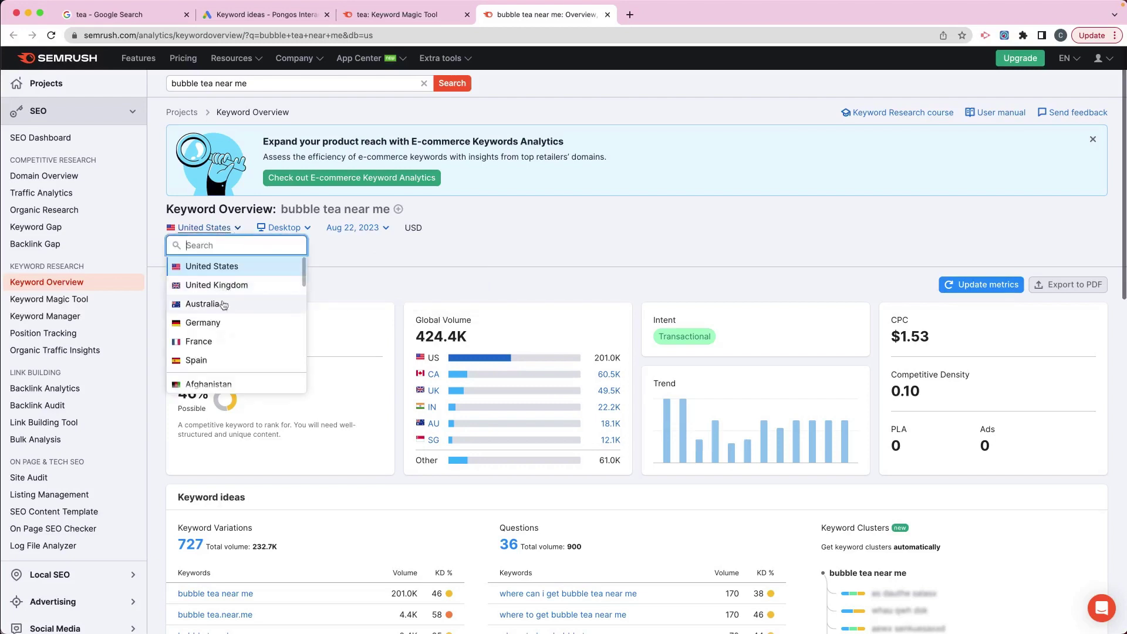
pyautogui.click(368, 271)
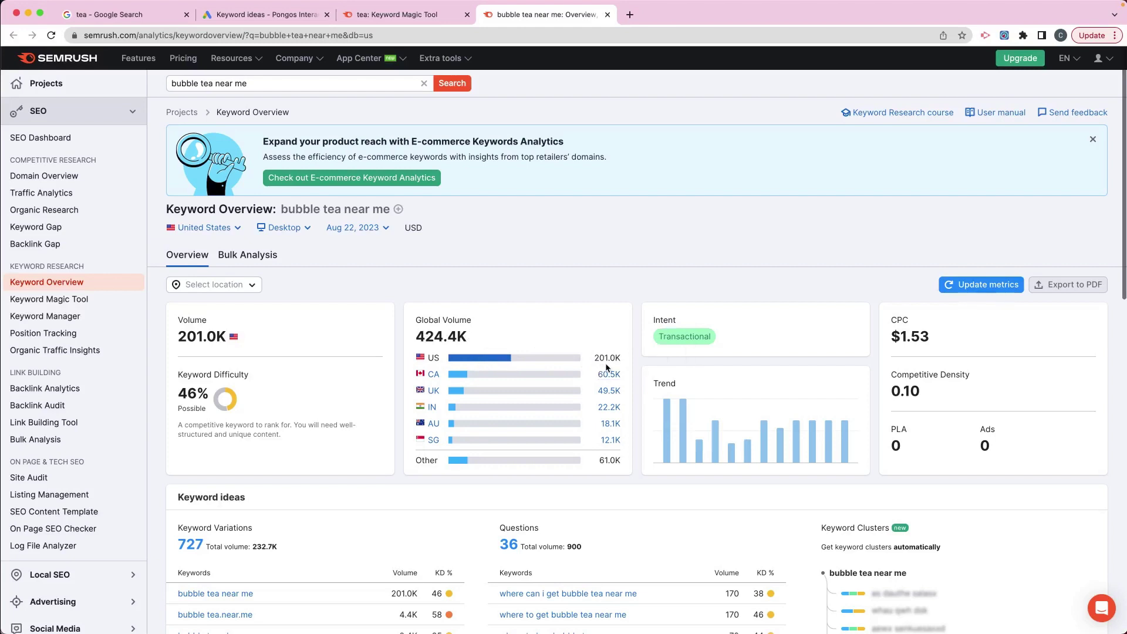
pyautogui.scroll(-3, 584, 368)
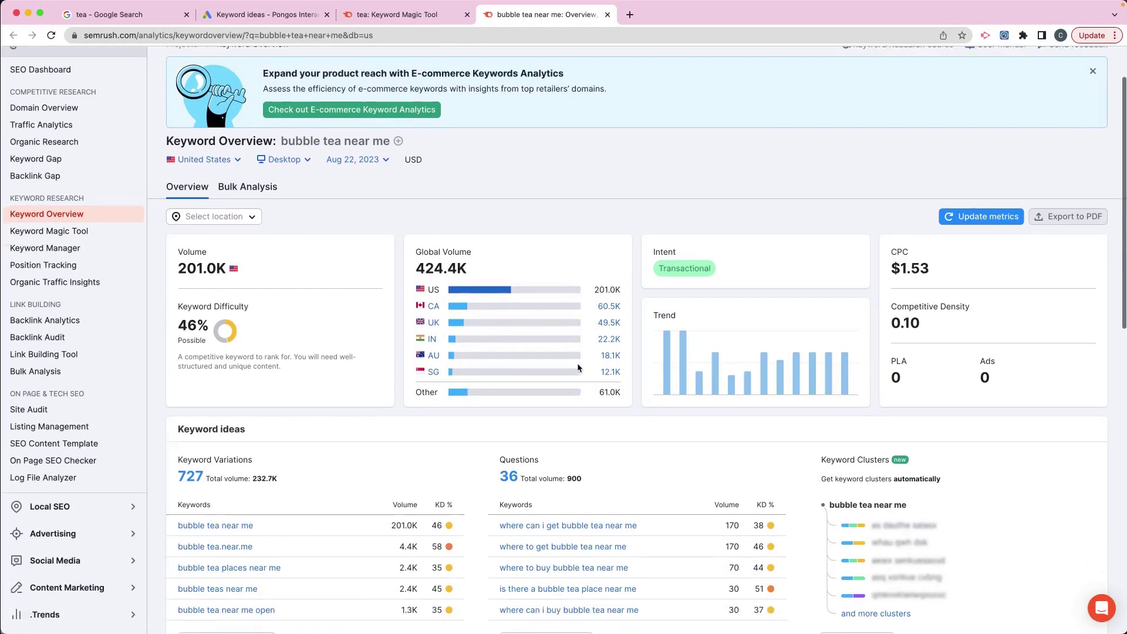
pyautogui.scroll(-1, 577, 363)
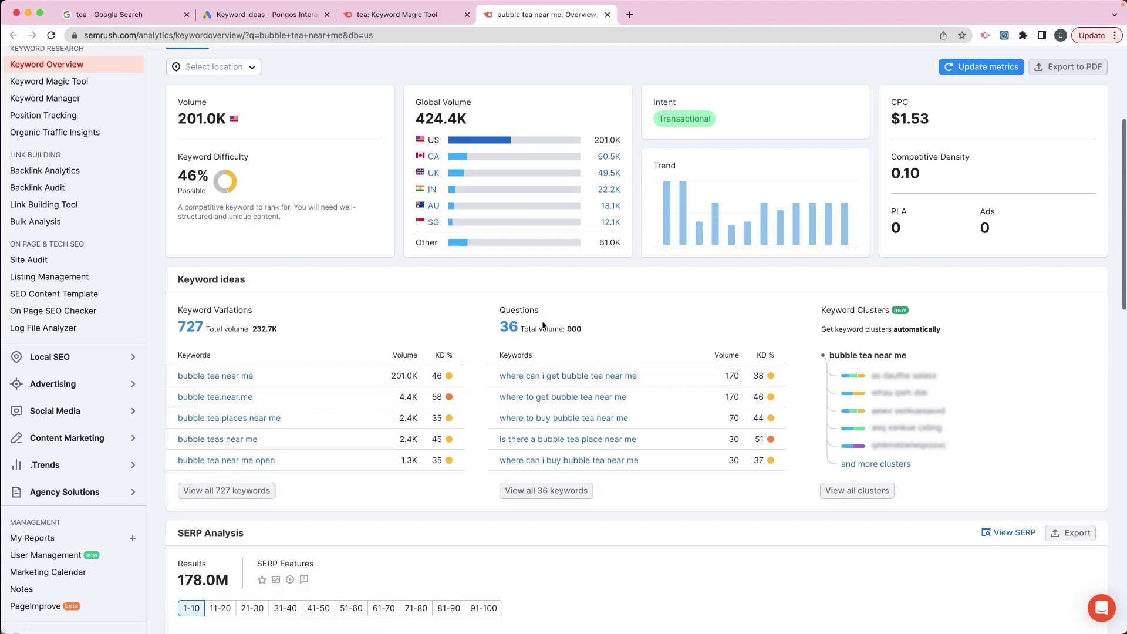
# Step: Look over the organic results and related questions on Google for "tea", and return to the "bubble tea near me" overview
pyautogui.click(129, 14)
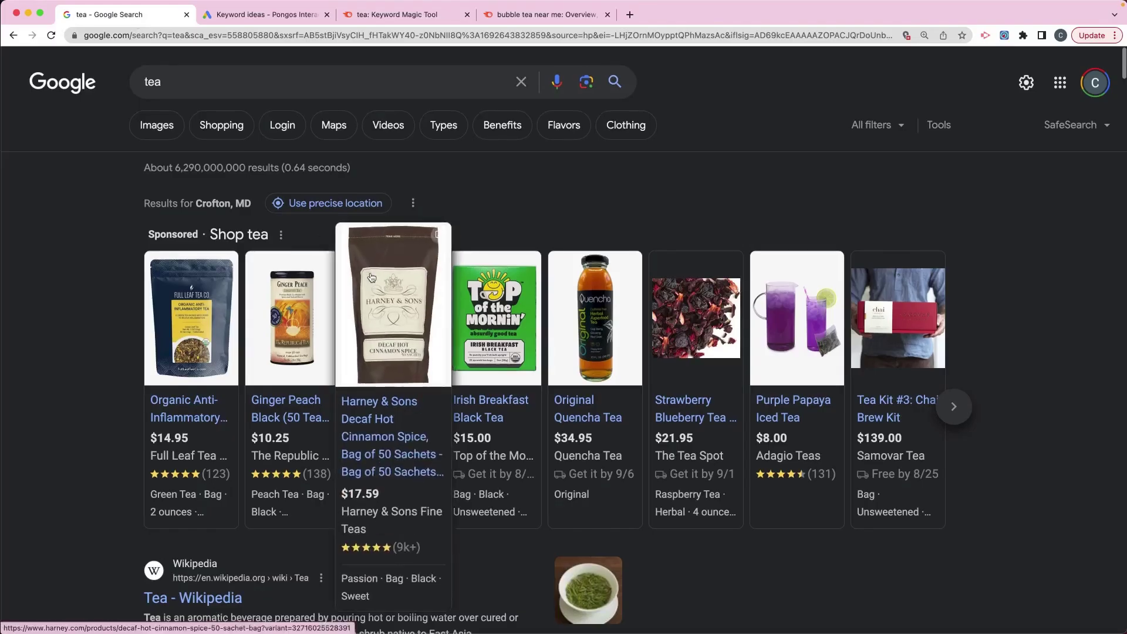
pyautogui.scroll(-10, 371, 278)
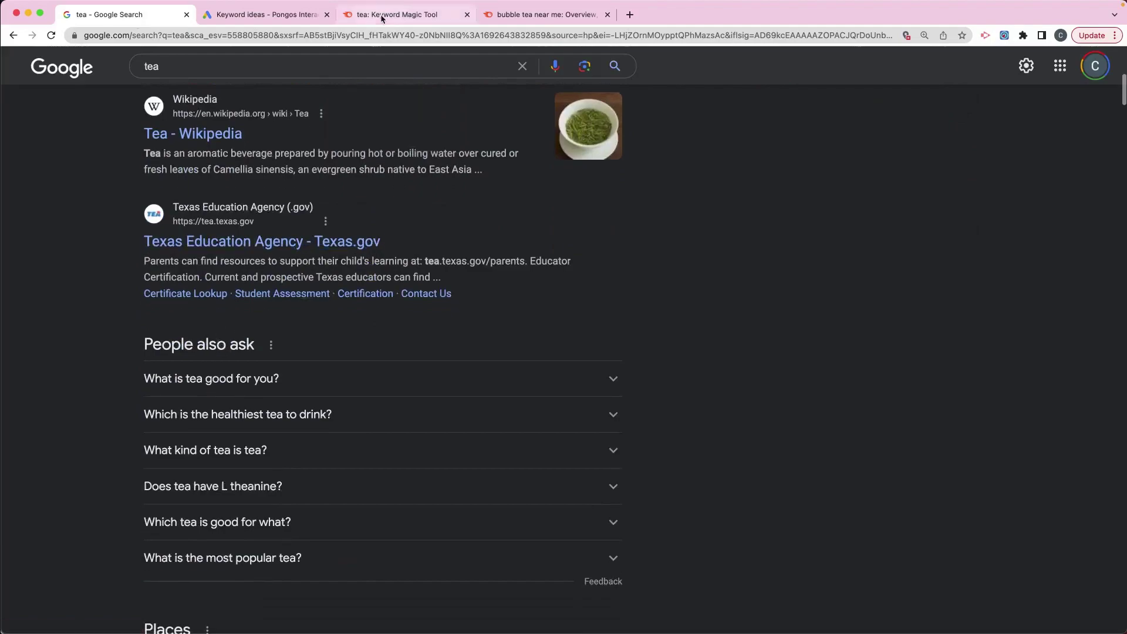
pyautogui.click(529, 16)
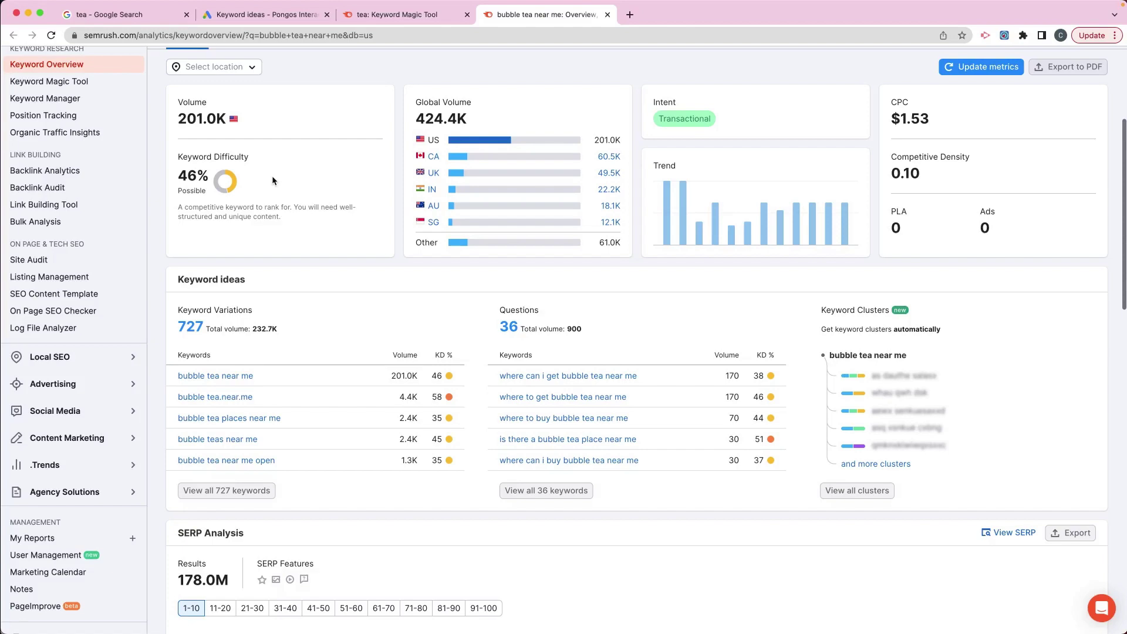
pyautogui.scroll(5, 273, 180)
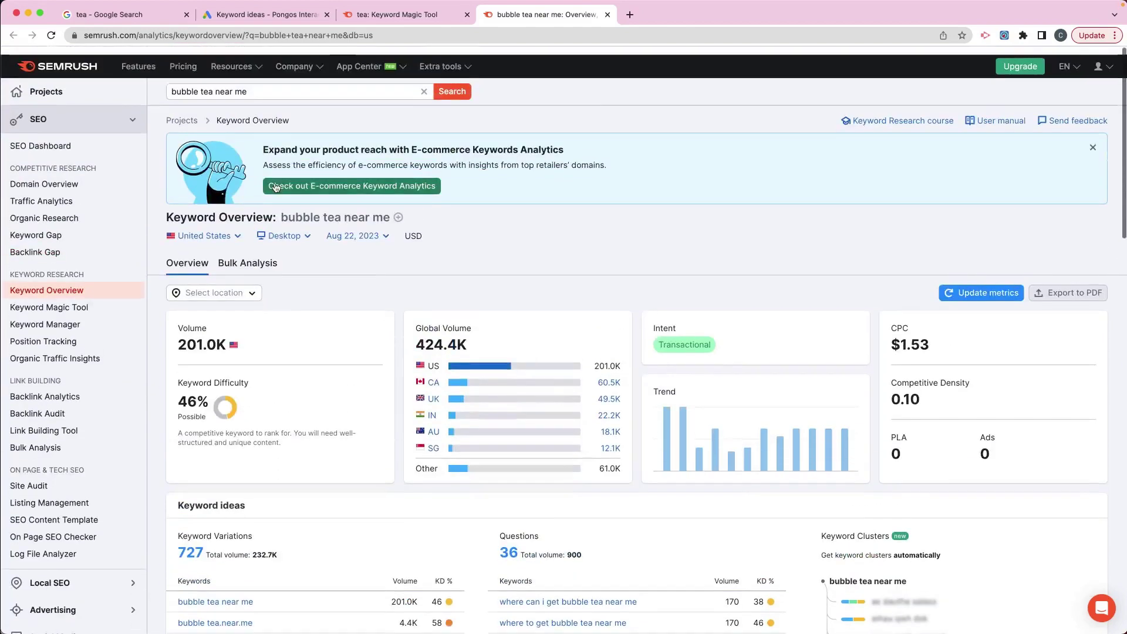